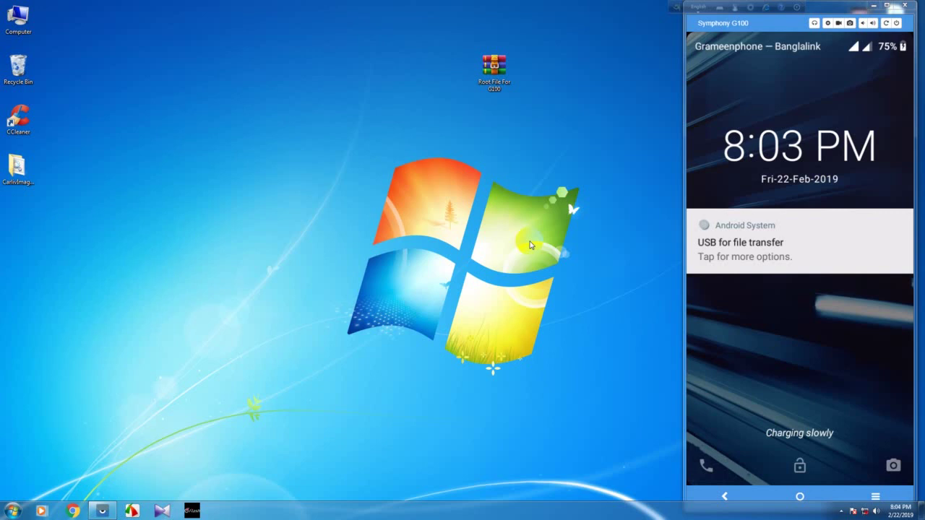
# Extract the Root File For G100 archive onto the desktop, entering the archive password
pyautogui.click(418, 486)
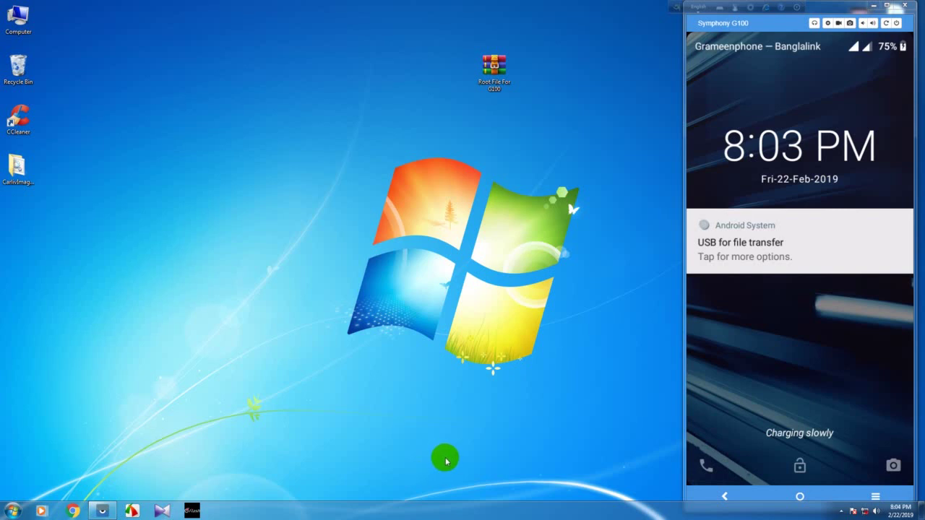
pyautogui.moveTo(494, 72)
pyautogui.mouseDown()
pyautogui.moveTo(473, 72)
pyautogui.moveTo(466, 90)
pyautogui.moveTo(494, 72)
pyautogui.moveTo(469, 64)
pyautogui.moveTo(464, 88)
pyautogui.moveTo(510, 71)
pyautogui.moveTo(494, 75)
pyautogui.mouseUp()
pyautogui.click(496, 79)
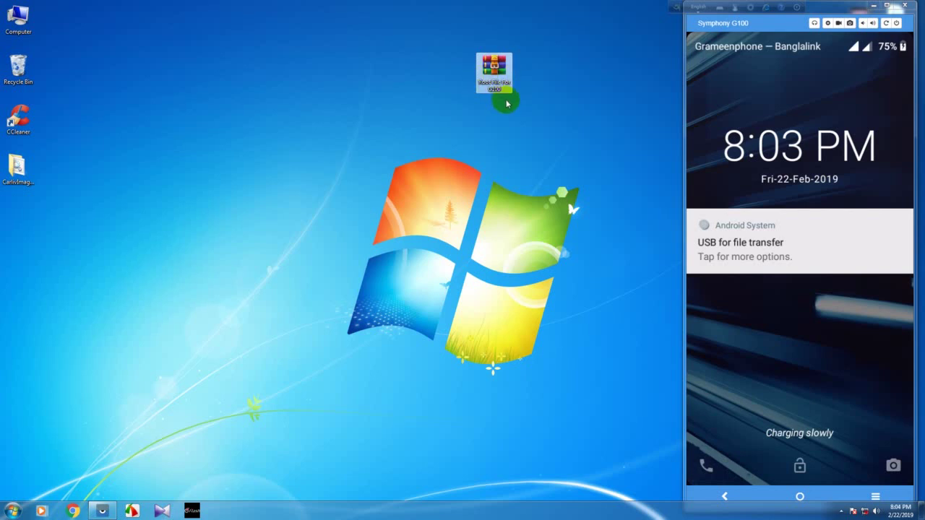
pyautogui.rightClick(500, 83)
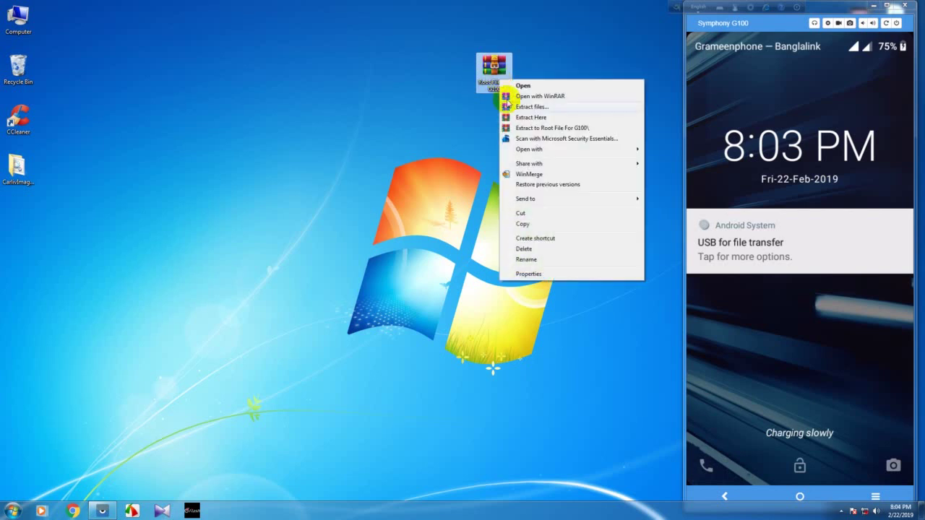
pyautogui.click(525, 117)
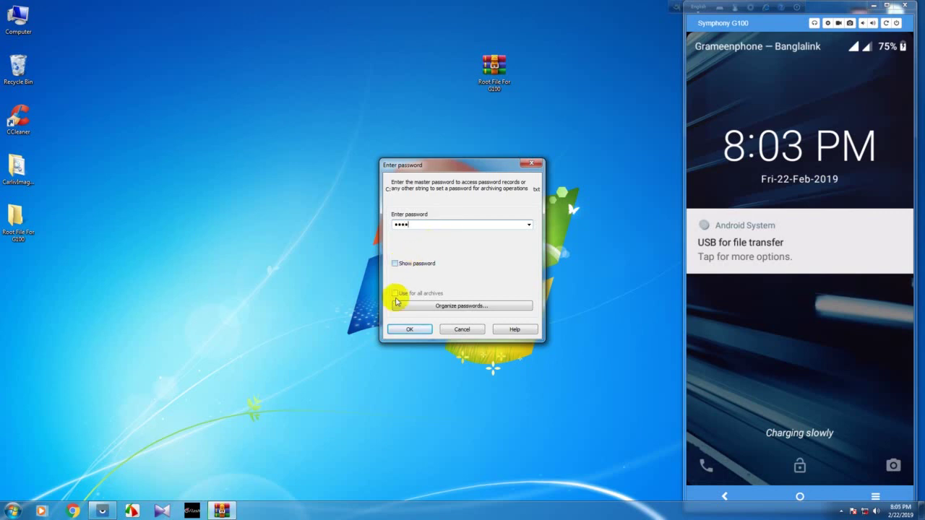
pyautogui.click(415, 329)
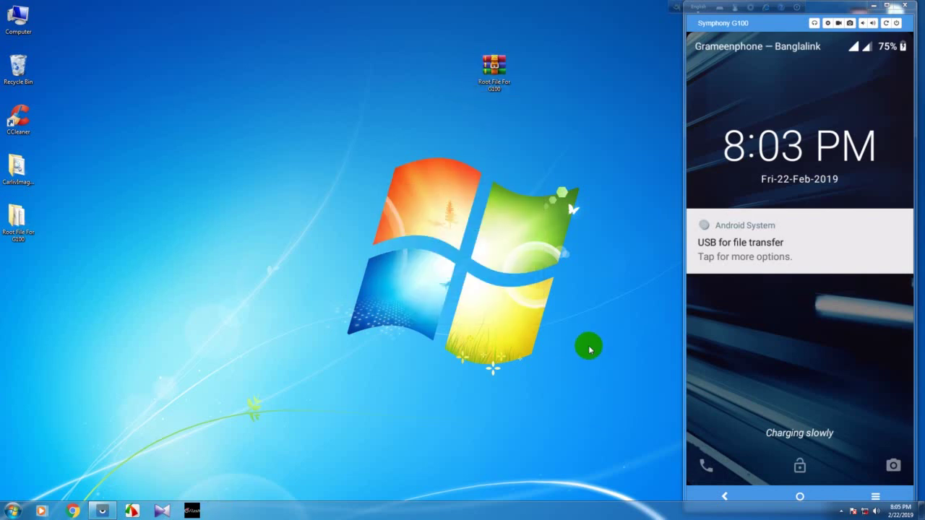
# Move the extracted Root File For G100 folder next to its archive on the desktop and open it
pyautogui.moveTo(17, 218); pyautogui.dragTo(361, 72)
pyautogui.moveTo(350, 70)
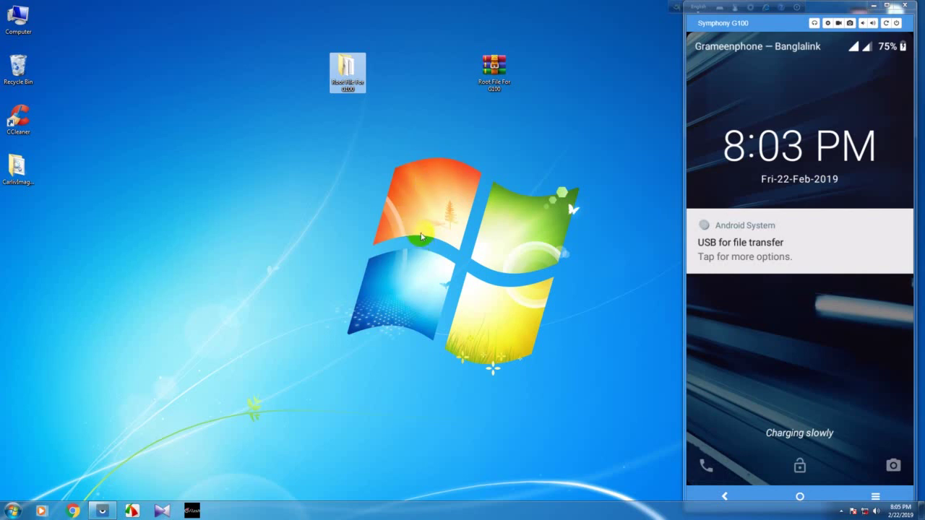
pyautogui.doubleClick(345, 72)
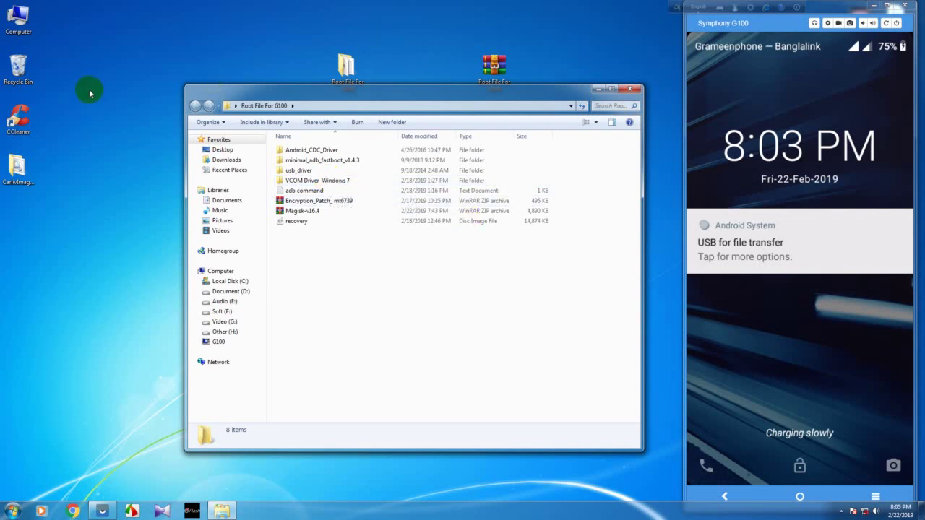
# Open Computer Management for this computer and display the Device Manager
pyautogui.click(23, 20)
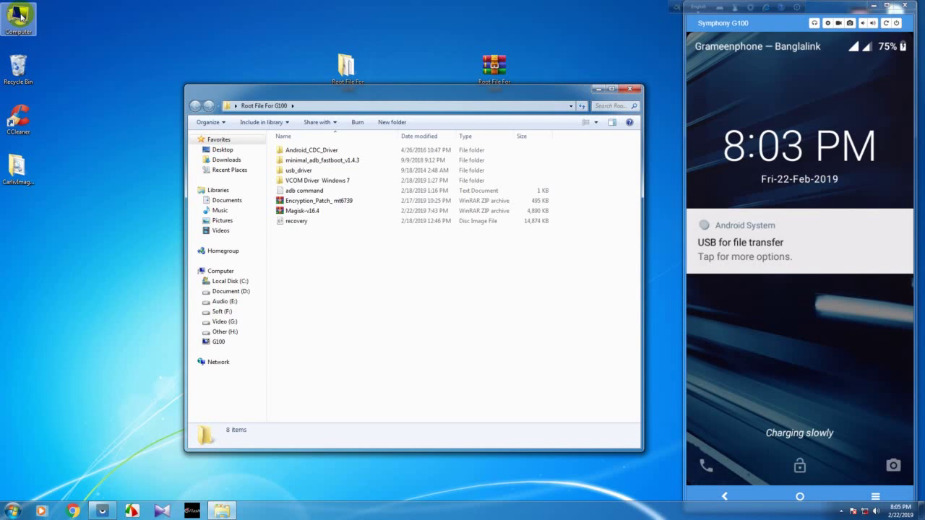
pyautogui.rightClick(20, 16)
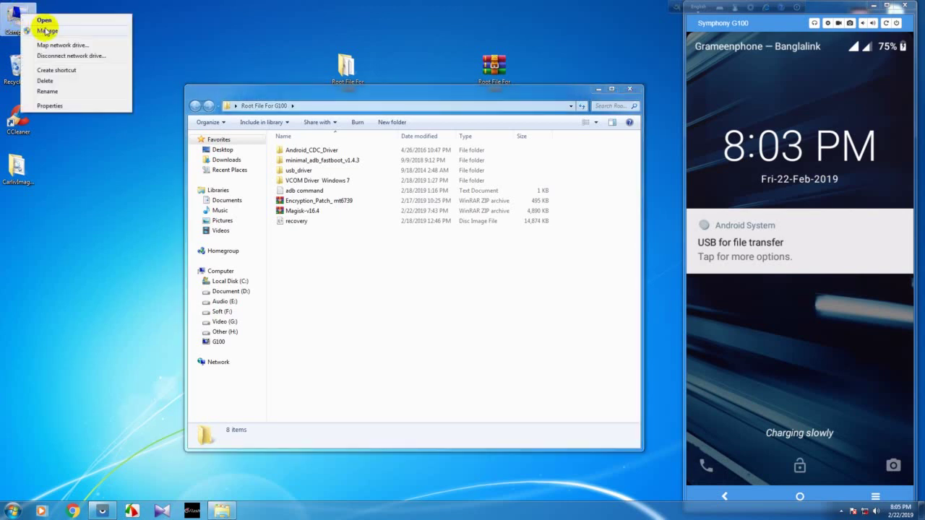
pyautogui.click(43, 31)
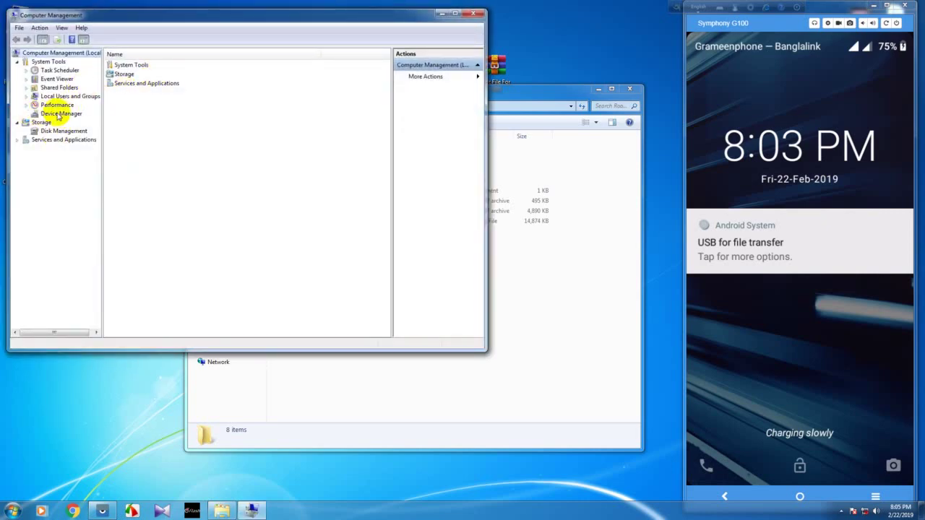
pyautogui.click(62, 114)
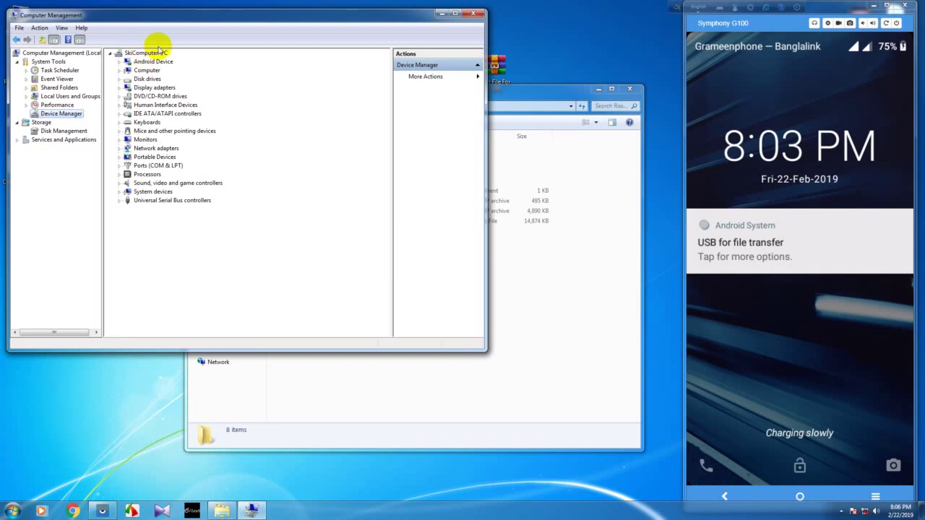
# Start adding legacy hardware to the computer, choosing manual selection from a list and Show All Devices
pyautogui.rightClick(137, 54)
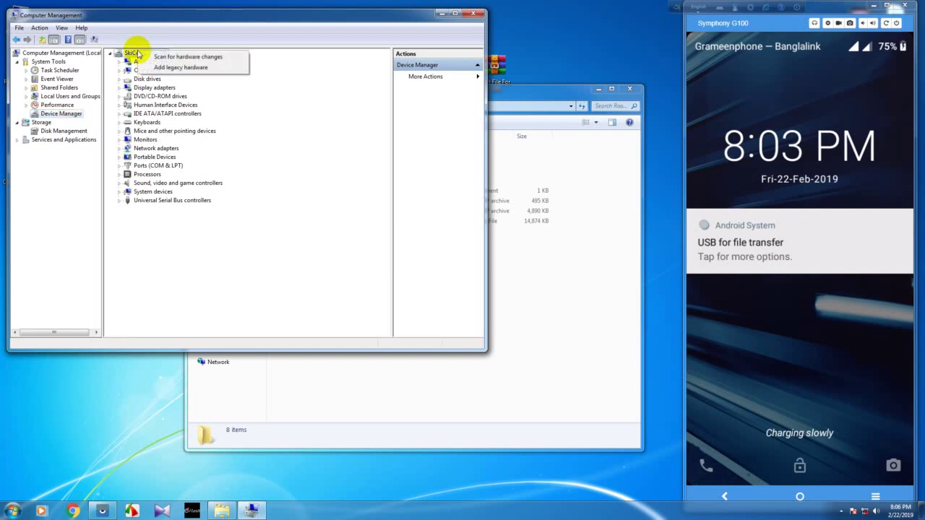
pyautogui.click(201, 70)
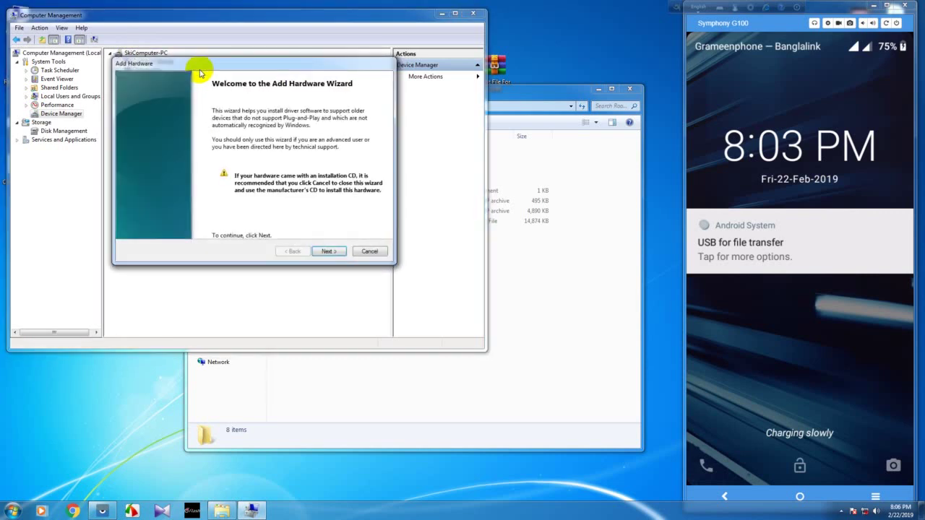
pyautogui.click(326, 252)
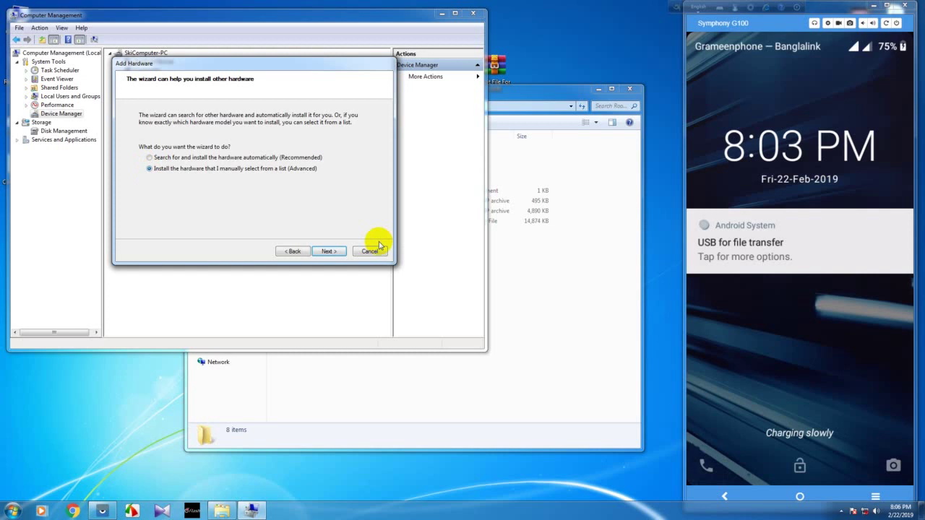
pyautogui.click(323, 250)
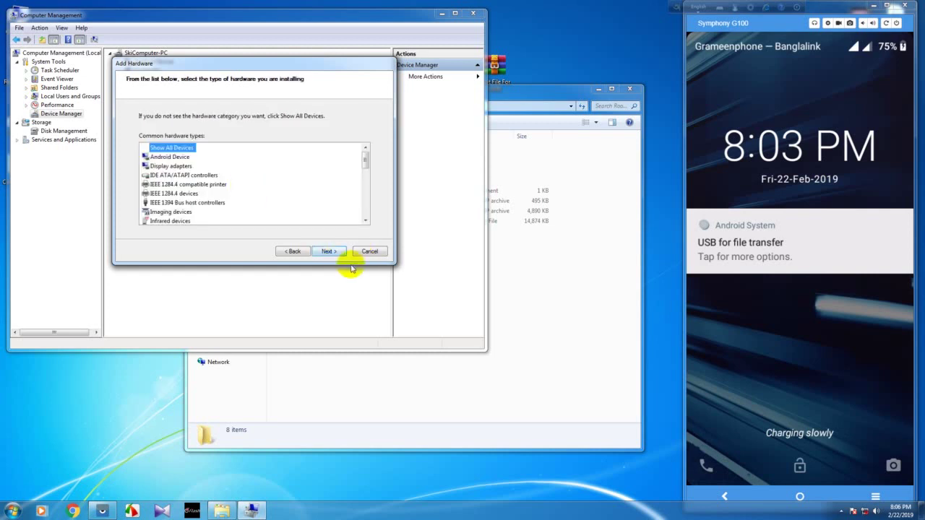
pyautogui.click(329, 251)
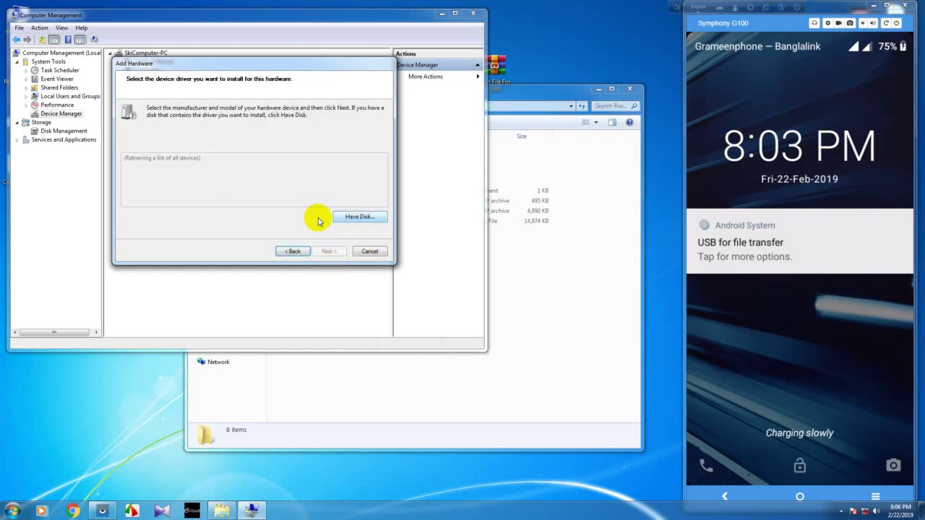
# Choose to install the driver from disk and browse to the Root File For G100 folder on the desktop
pyautogui.moveTo(307, 67); pyautogui.dragTo(336, 153)
pyautogui.click(382, 305)
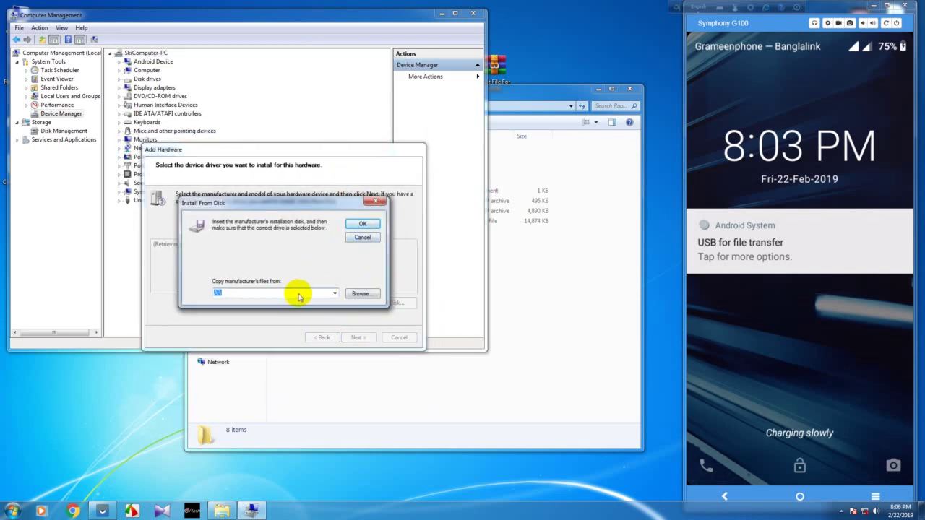
pyautogui.click(359, 294)
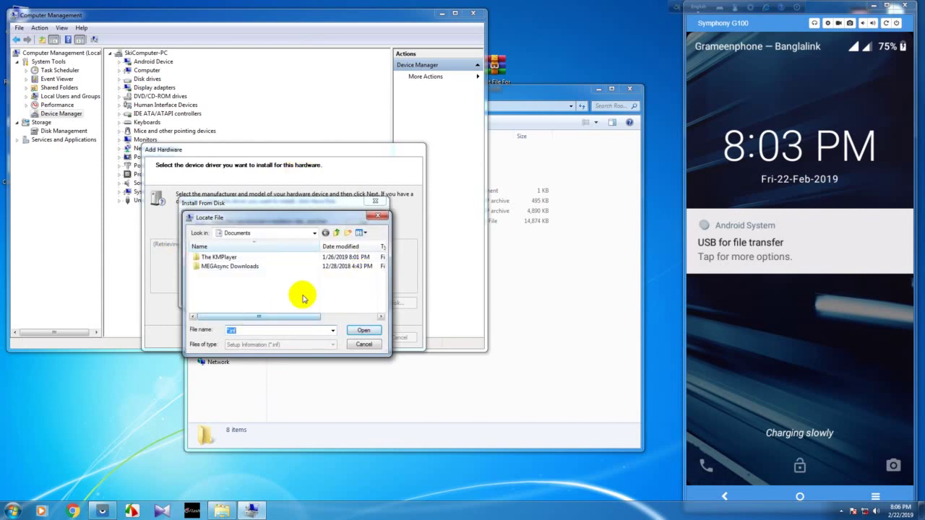
pyautogui.click(336, 236)
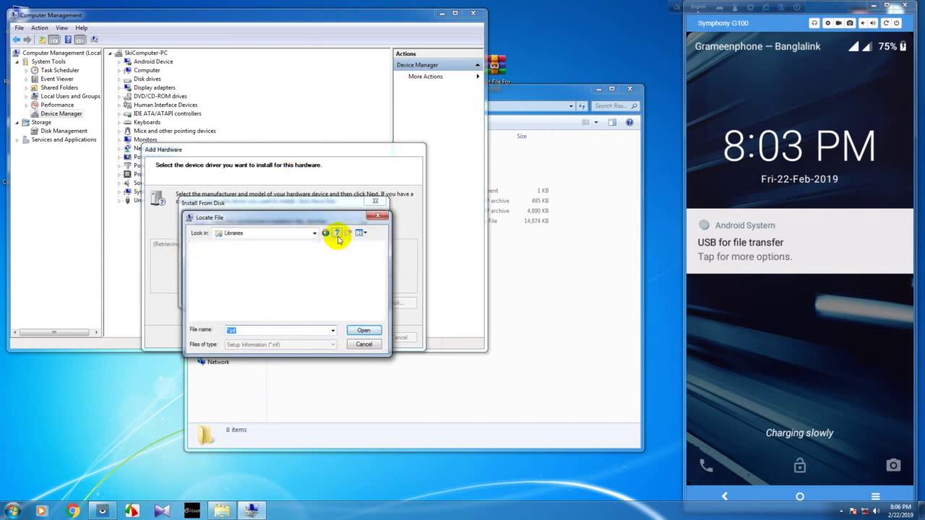
pyautogui.moveTo(381, 275); pyautogui.dragTo(382, 318)
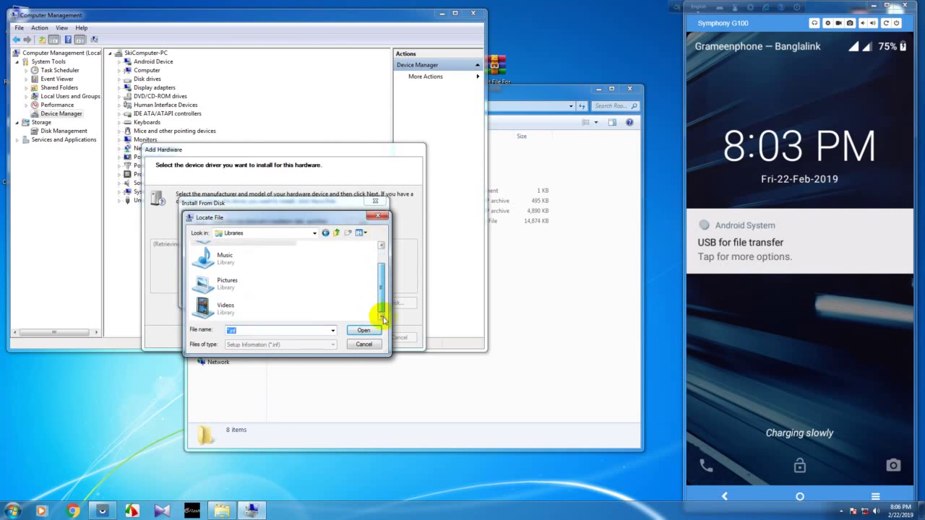
pyautogui.click(326, 233)
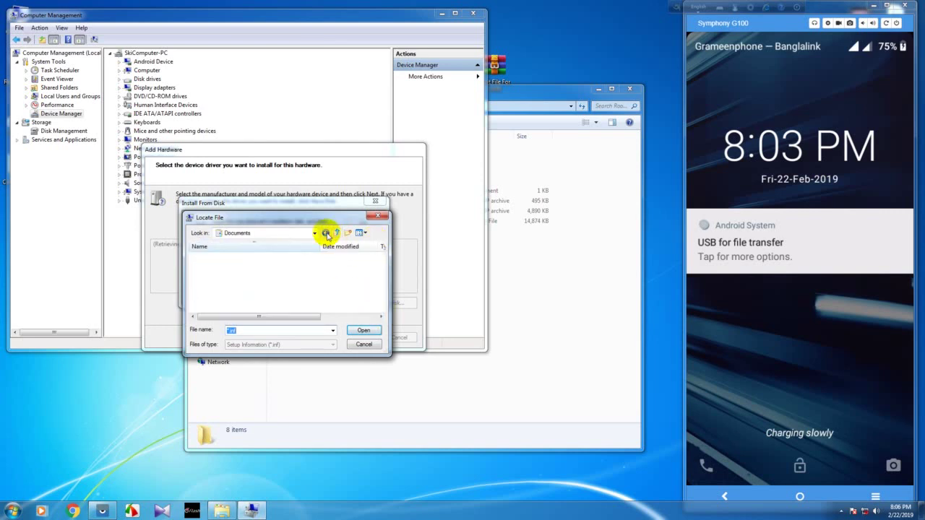
pyautogui.click(326, 233)
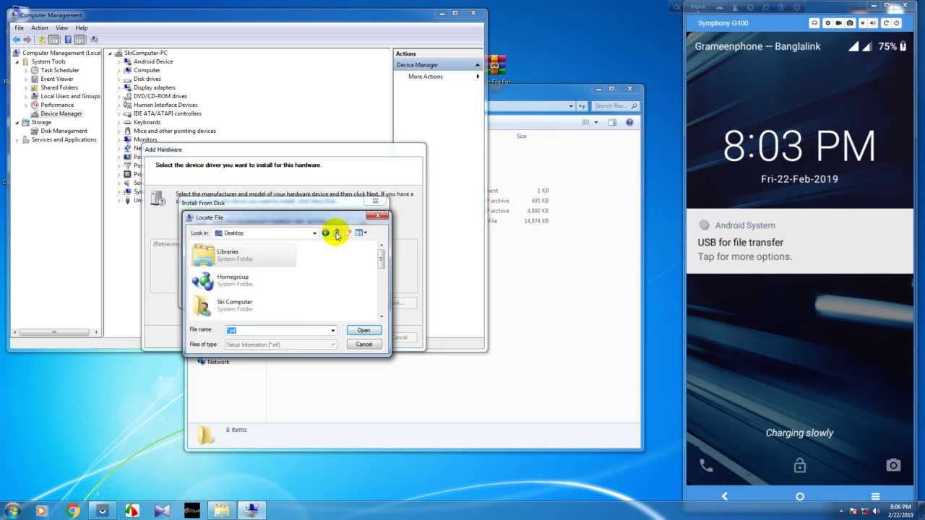
pyautogui.moveTo(378, 255); pyautogui.dragTo(379, 296)
pyautogui.click(275, 281)
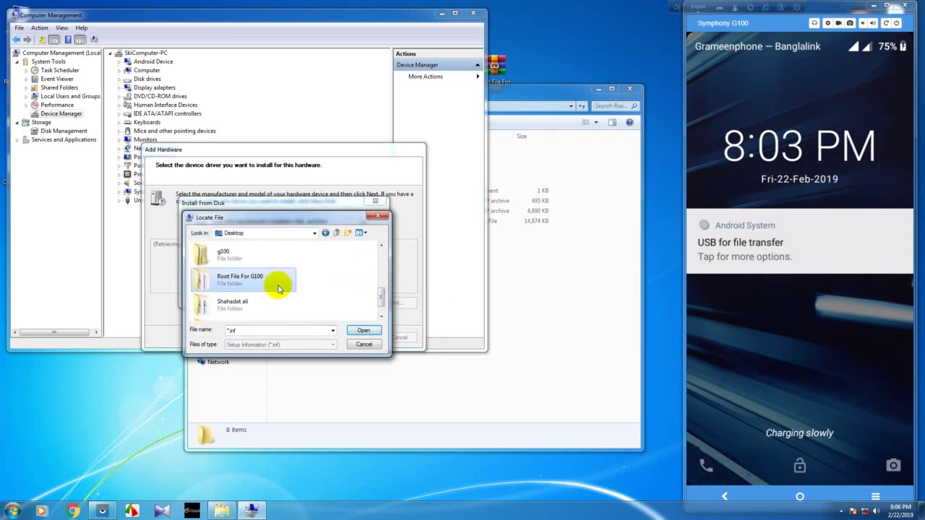
pyautogui.click(349, 331)
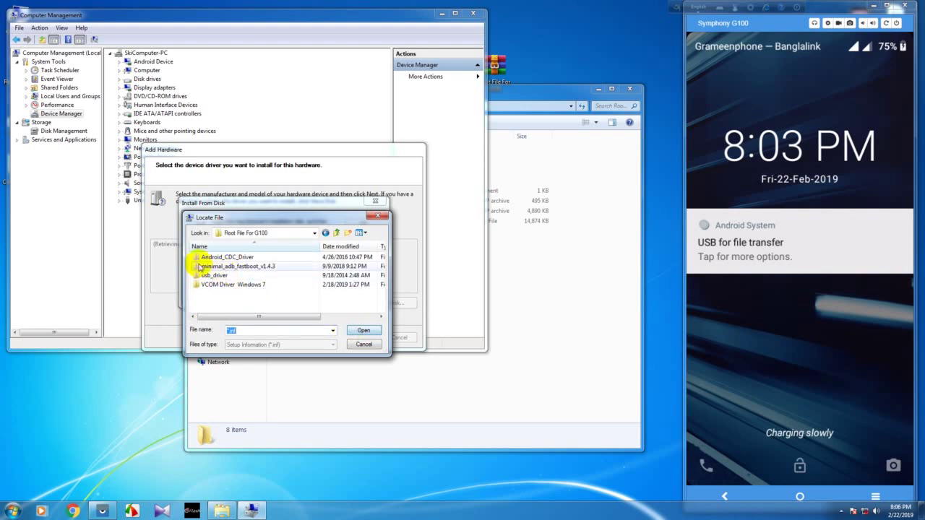
# Load the usb2ser_Win764 driver file from the Win7 subfolder of Android_CDC_Driver
pyautogui.click(238, 258)
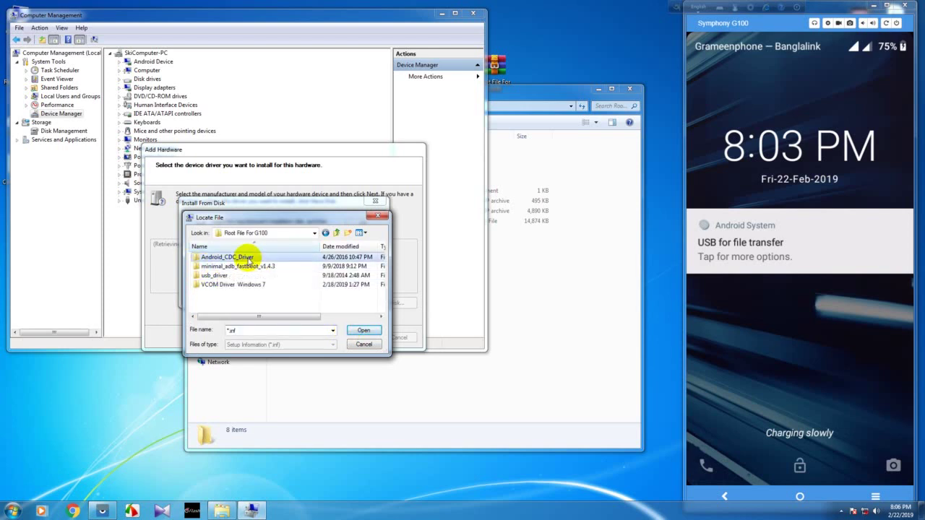
pyautogui.click(363, 330)
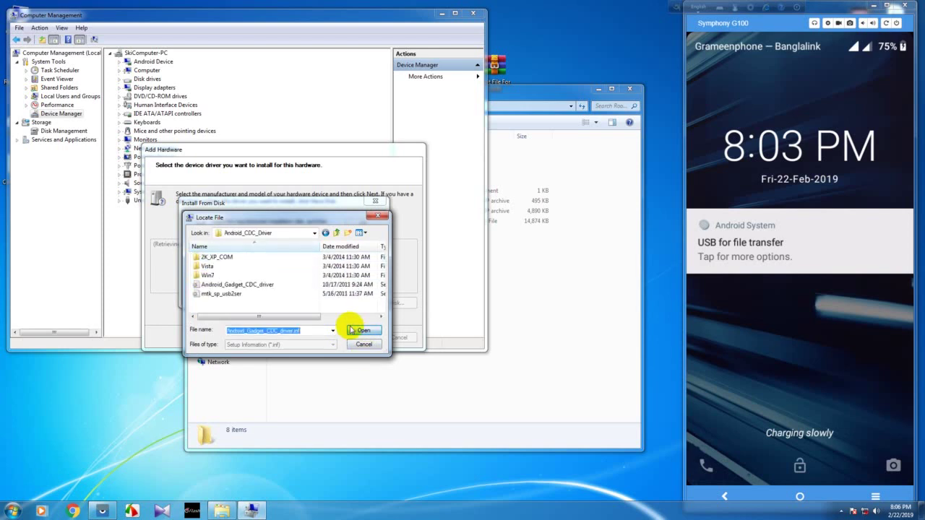
pyautogui.doubleClick(233, 276)
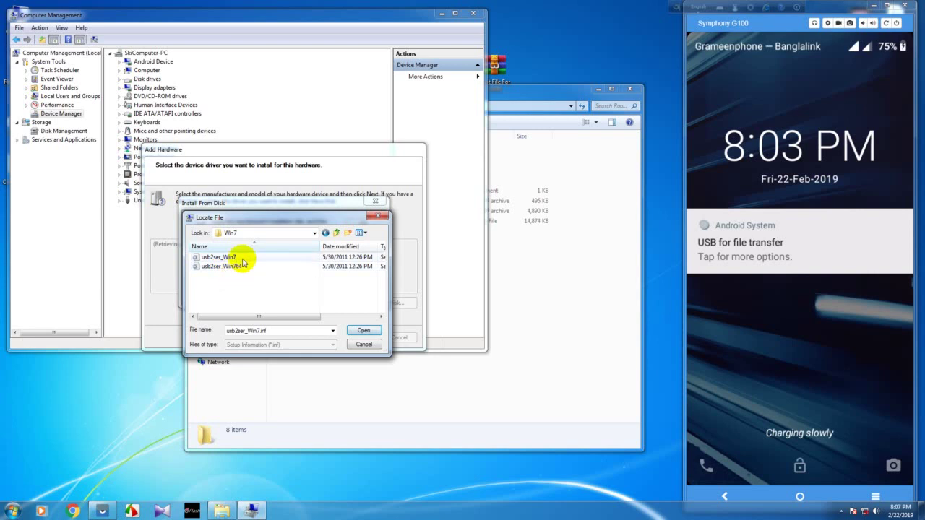
pyautogui.click(214, 266)
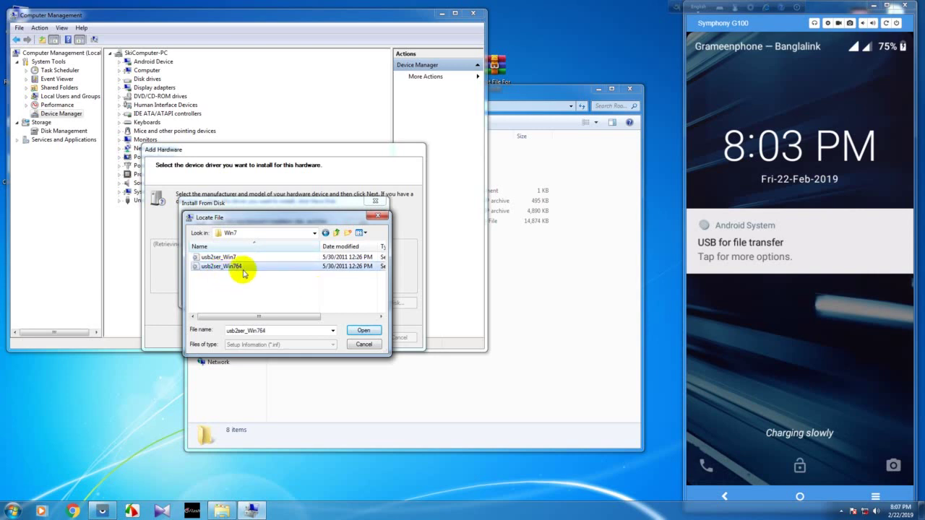
pyautogui.click(362, 333)
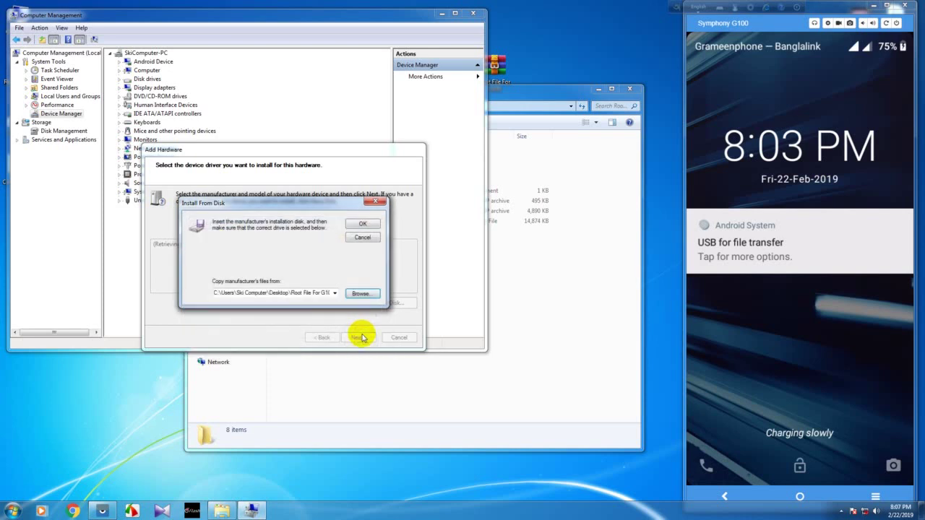
pyautogui.click(365, 224)
# Install the MediaTek DA USB VCOM Port driver despite its unverified publisher and finish the wizard
pyautogui.click(357, 338)
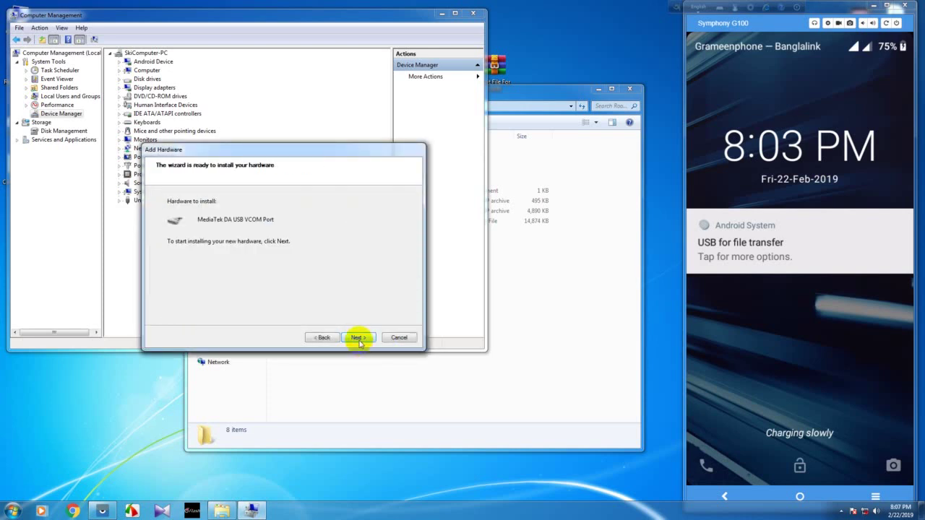
pyautogui.click(359, 337)
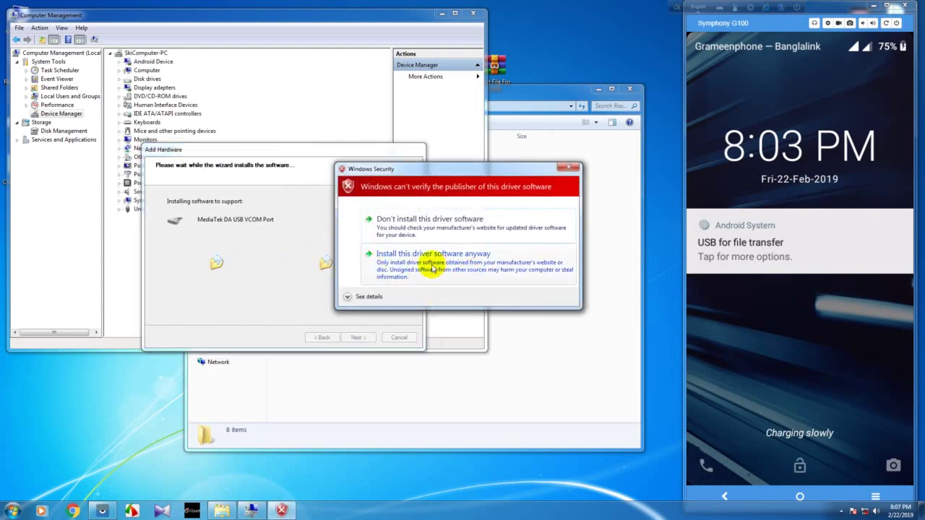
pyautogui.click(481, 263)
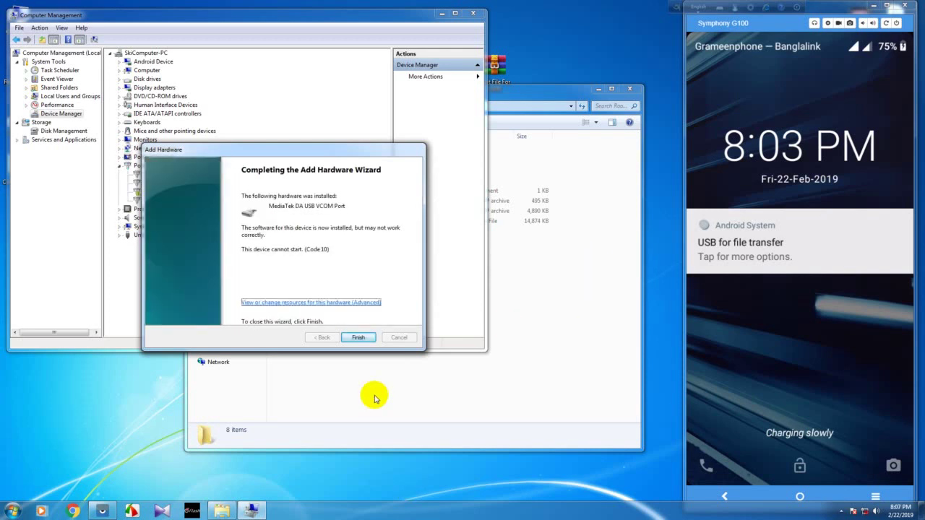
pyautogui.click(357, 338)
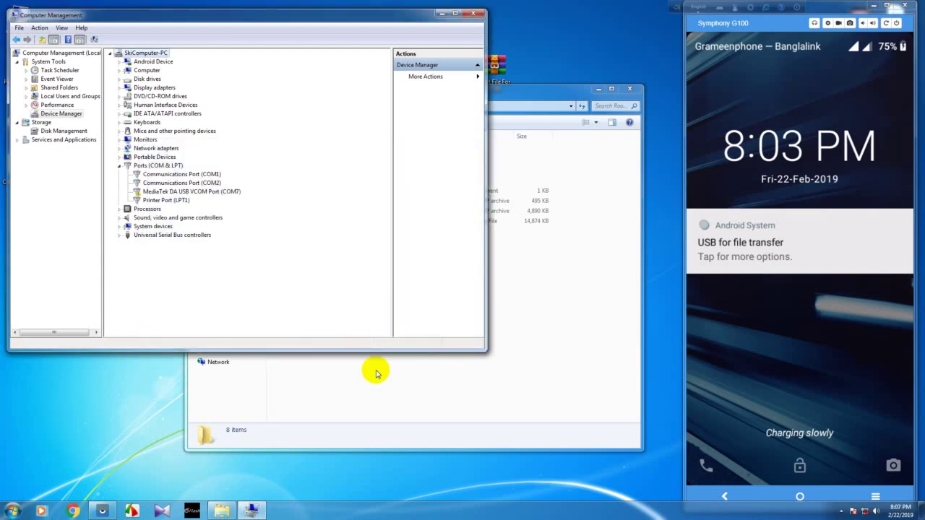
# Start adding another legacy hardware device to the computer, choosing manual selection from a list and Show All Devices
pyautogui.rightClick(145, 55)
pyautogui.click(183, 70)
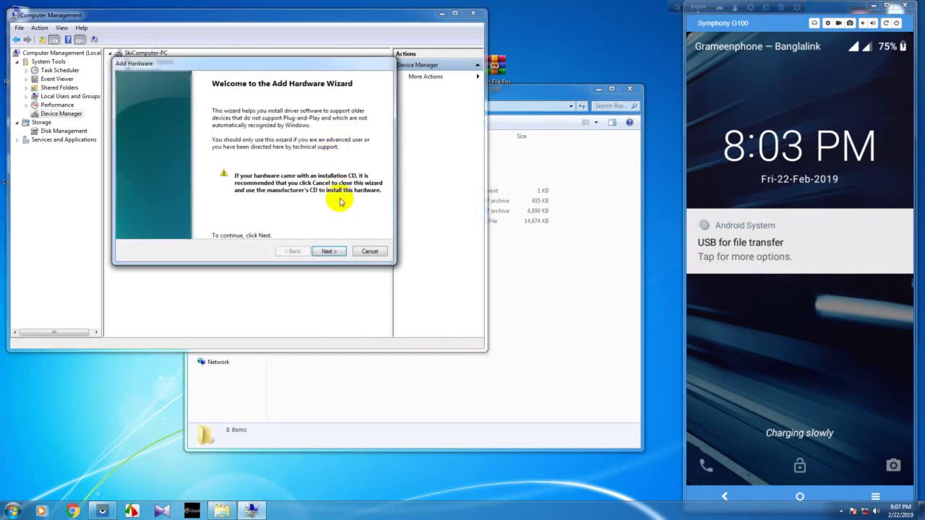
pyautogui.click(328, 251)
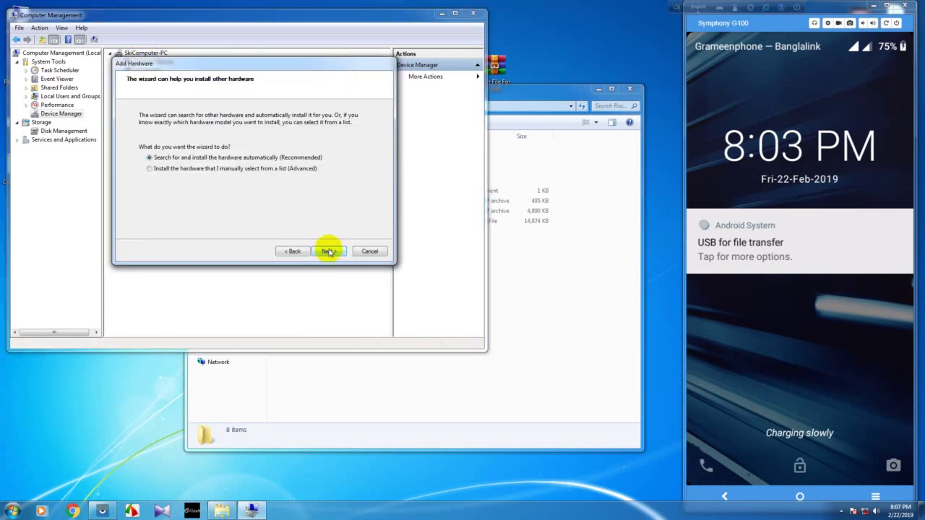
pyautogui.click(151, 168)
pyautogui.click(327, 250)
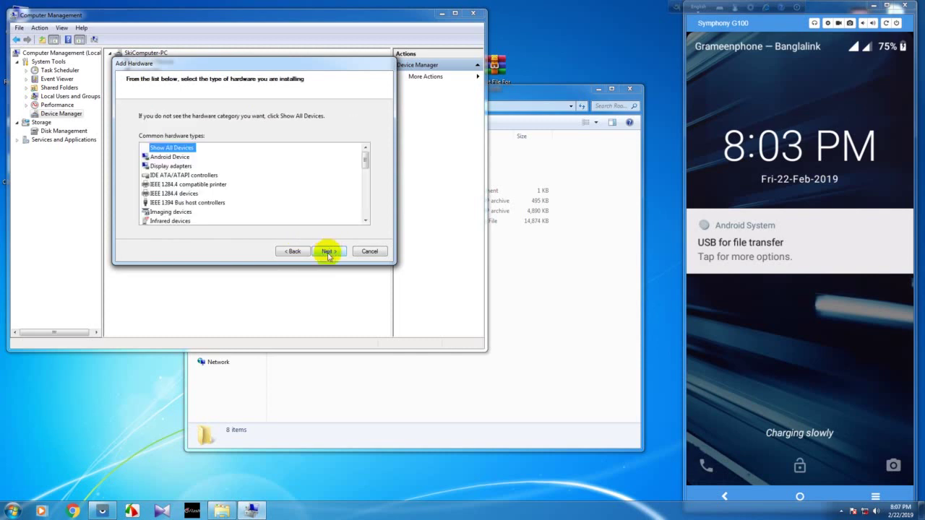
pyautogui.click(327, 250)
# Choose to install the driver from disk and browse up to the Root File For G100 folder
pyautogui.click(348, 216)
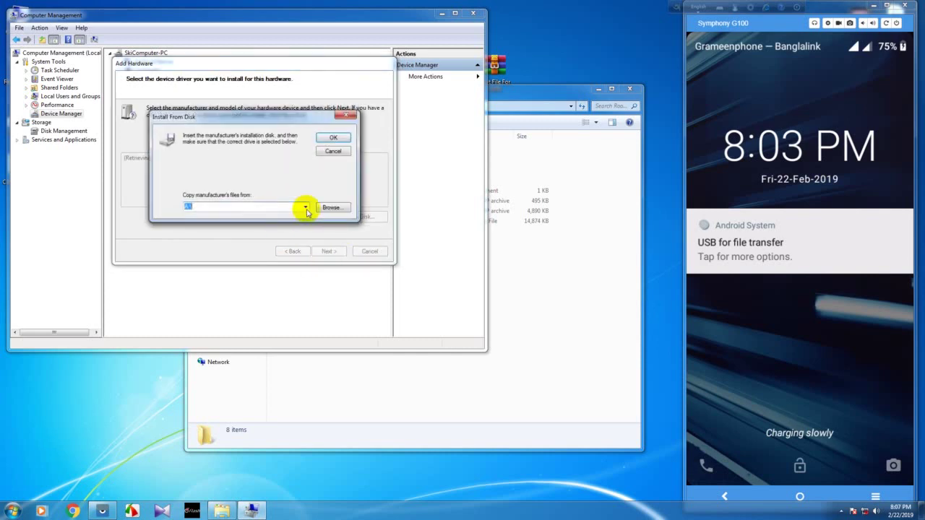
pyautogui.click(331, 207)
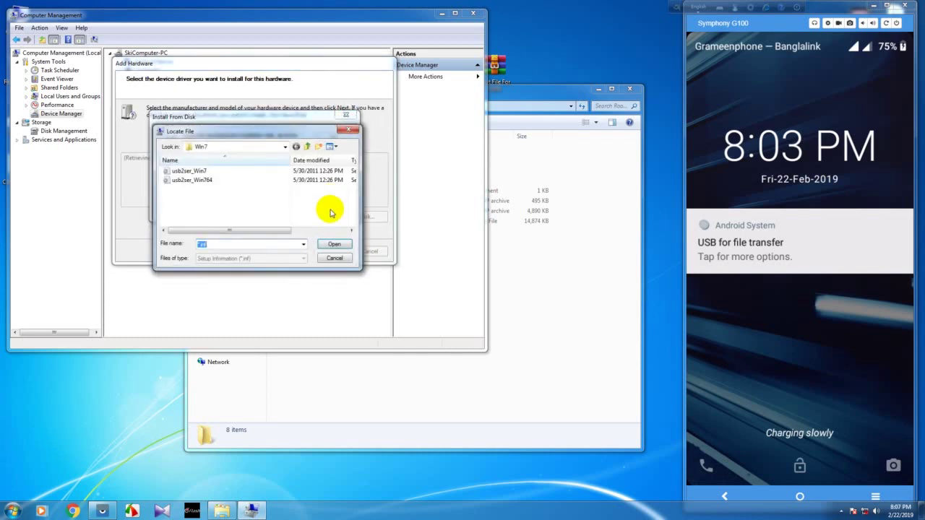
pyautogui.click(307, 148)
pyautogui.click(307, 147)
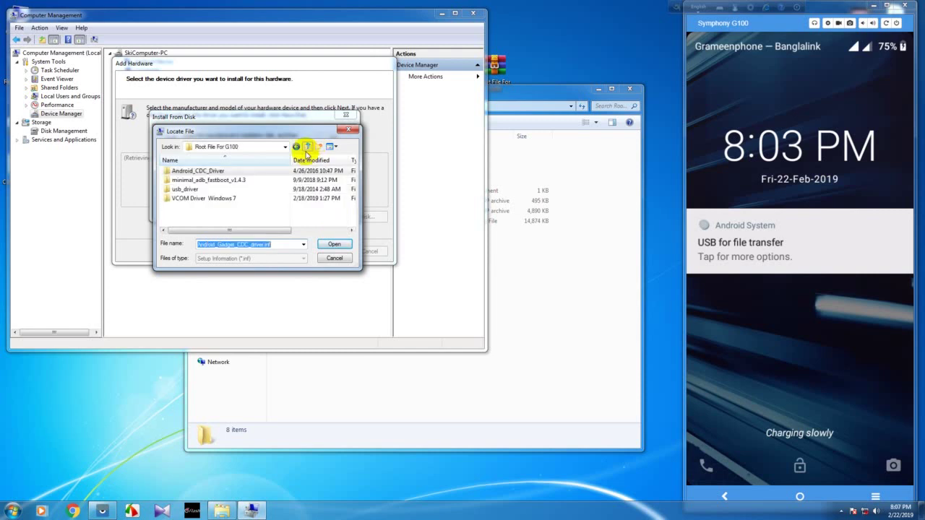
# Load the android_winusb driver file from the usb_driver folder
pyautogui.click(195, 191)
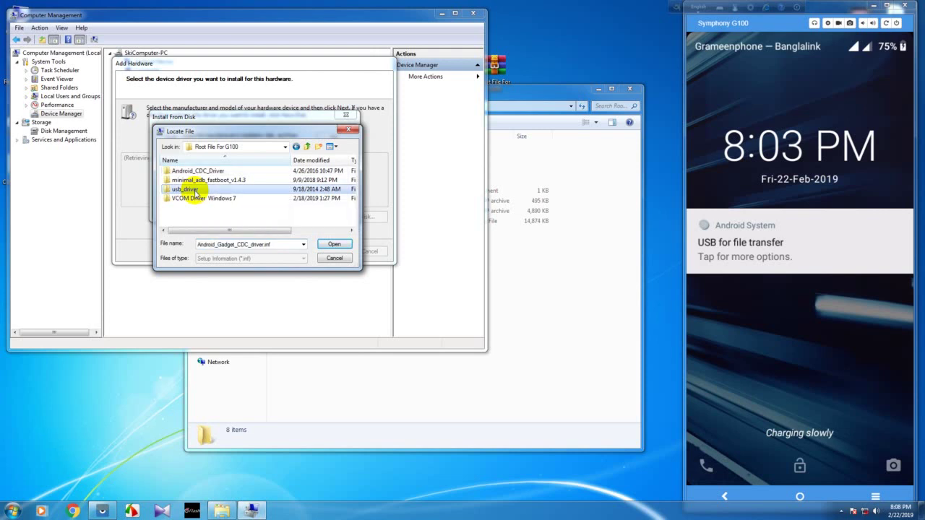
pyautogui.doubleClick(205, 191)
pyautogui.click(208, 190)
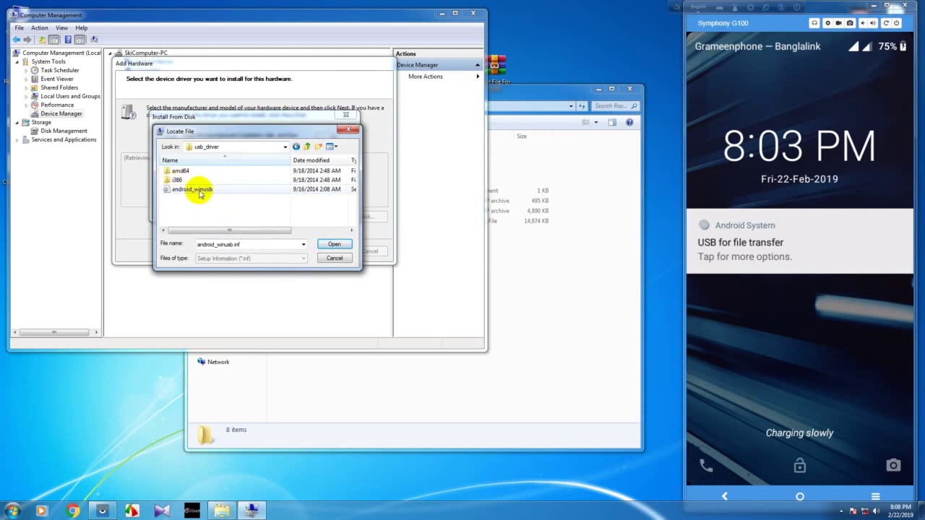
pyautogui.click(188, 189)
pyautogui.click(321, 243)
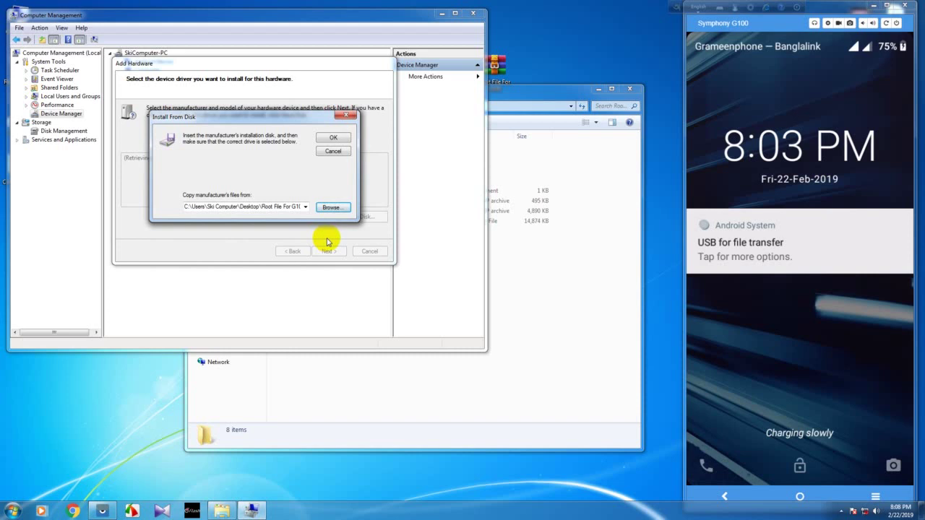
pyautogui.click(333, 138)
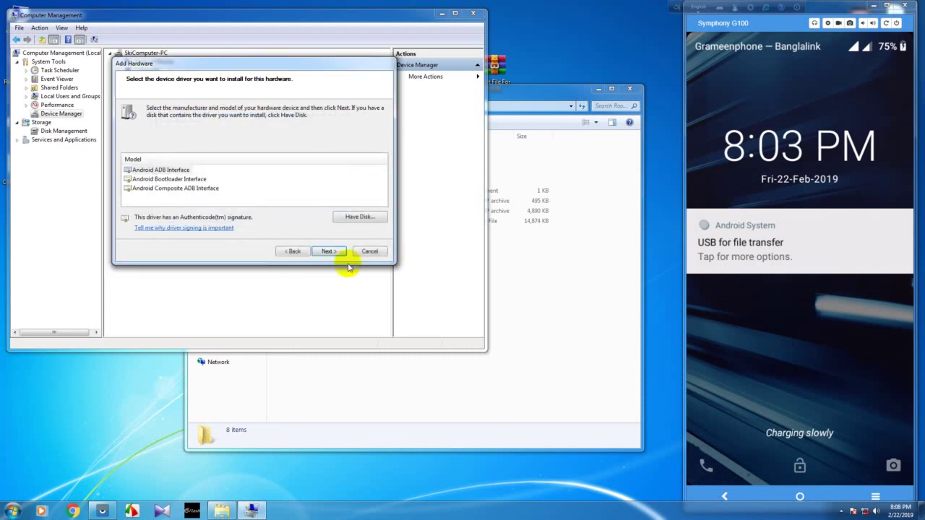
# Install the Android ADB Interface driver, approve the Google Inc device software and finish the wizard
pyautogui.click(332, 252)
pyautogui.click(330, 252)
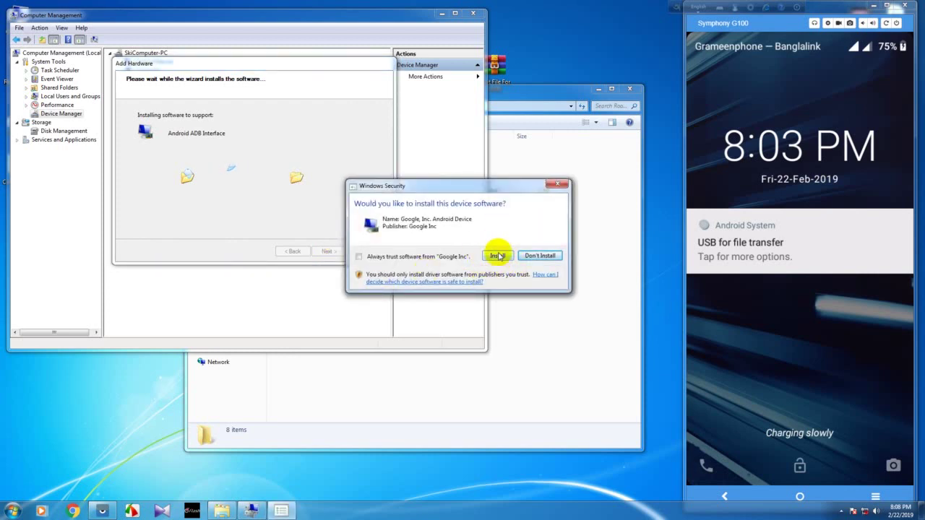
pyautogui.click(497, 256)
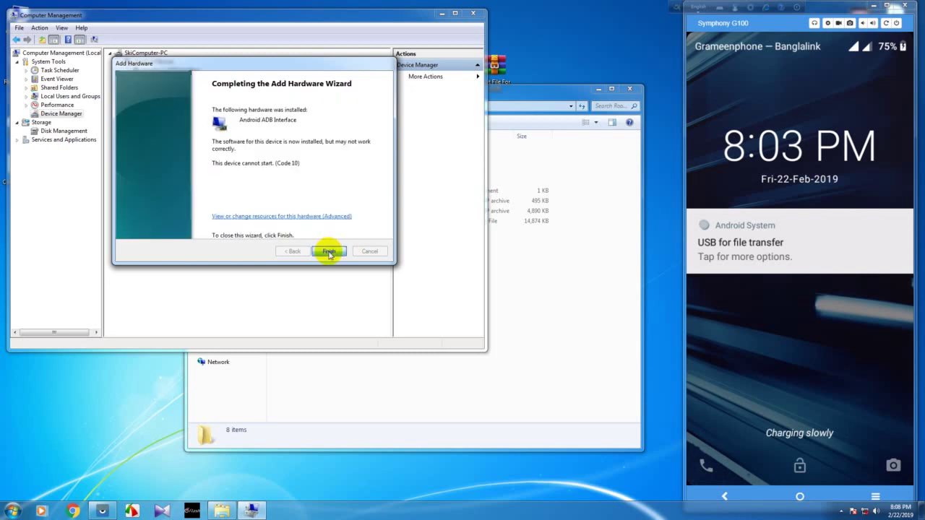
pyautogui.click(329, 252)
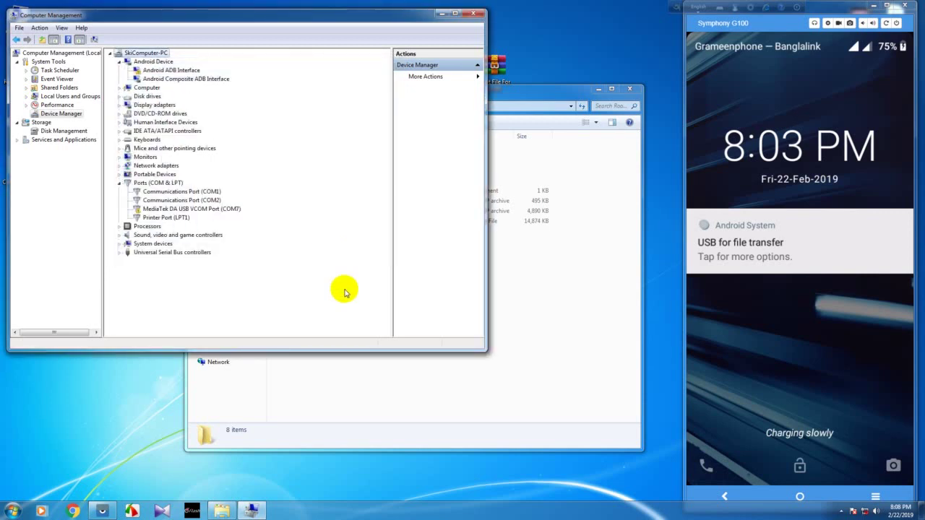
# Add one more legacy hardware device, selecting the hardware manually from a list with Show All Devices
pyautogui.rightClick(165, 56)
pyautogui.click(192, 72)
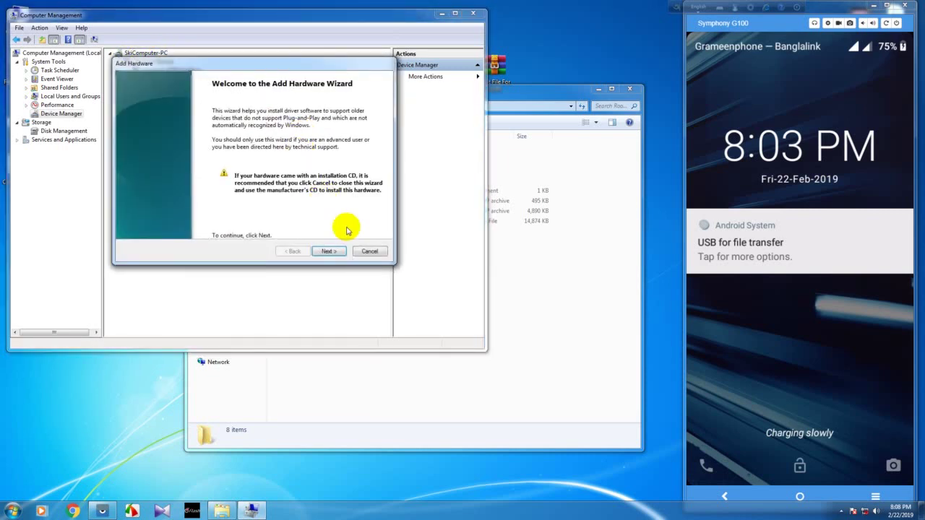
pyautogui.click(327, 251)
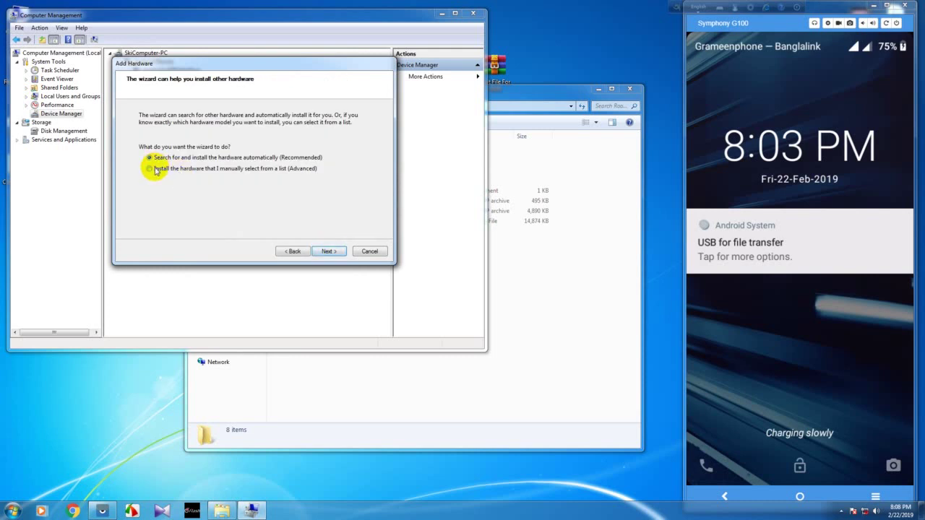
pyautogui.click(327, 251)
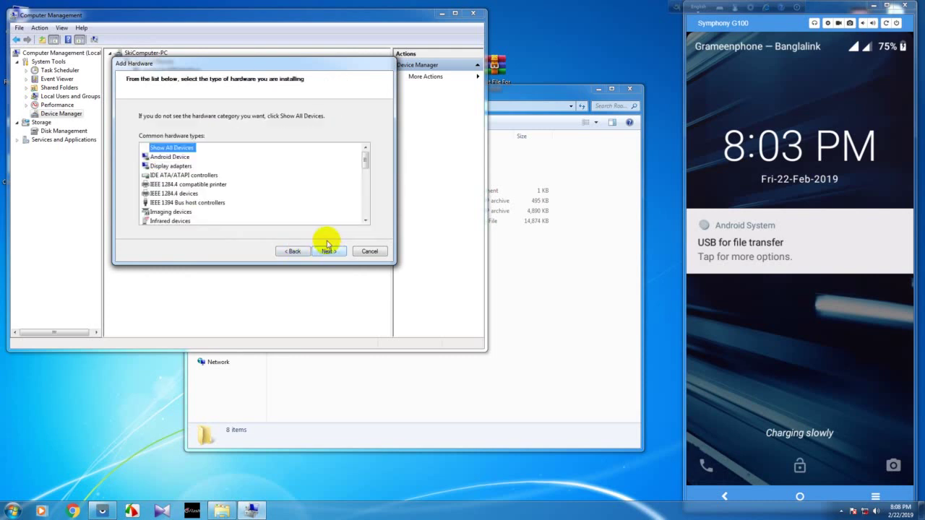
pyautogui.click(340, 253)
# Choose installation from disk and browse to the desktop's Root File For G100 folder
pyautogui.click(354, 216)
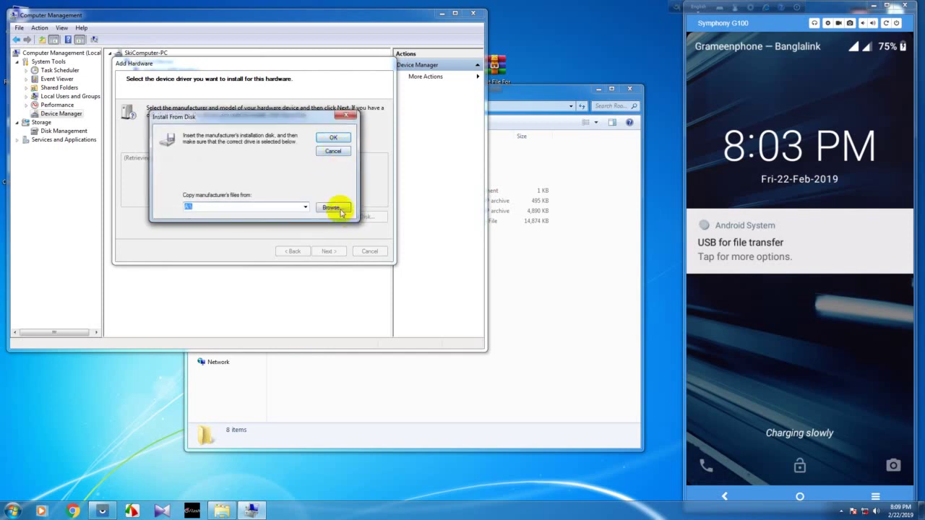
pyautogui.click(340, 211)
pyautogui.click(311, 147)
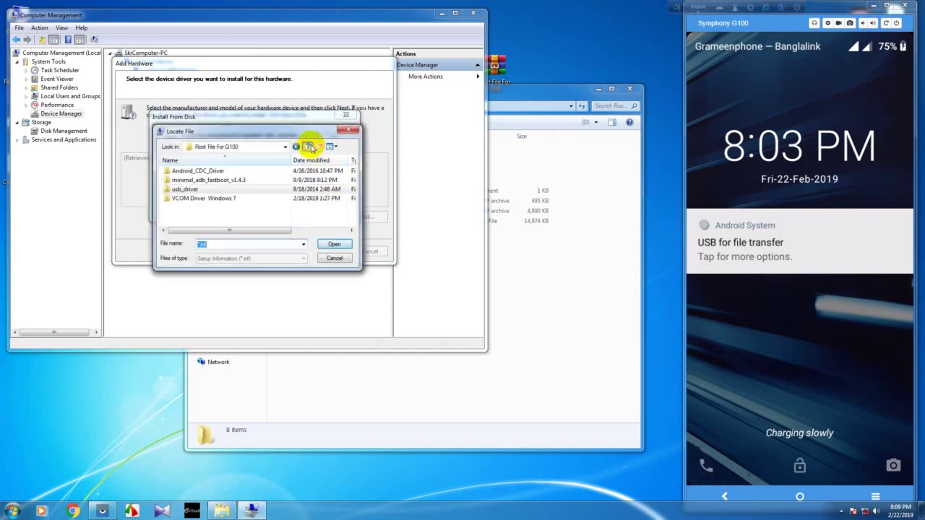
pyautogui.click(310, 148)
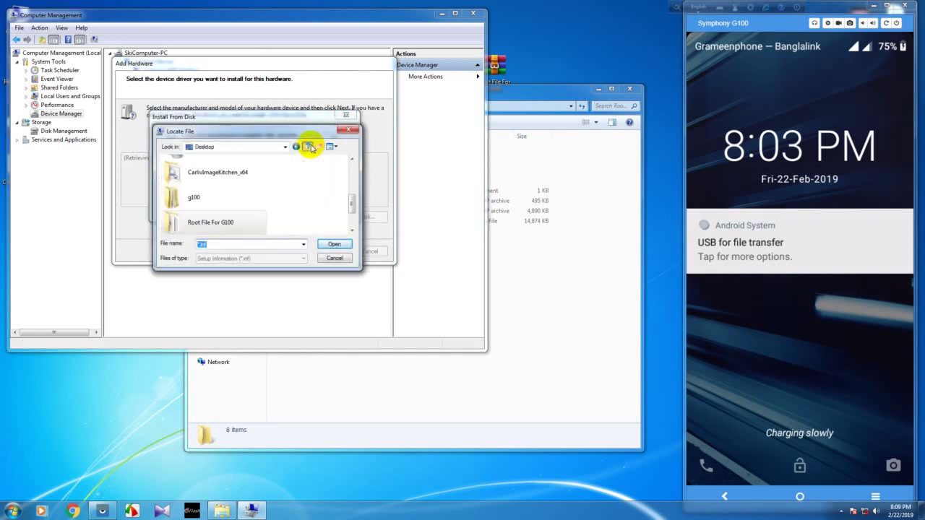
pyautogui.doubleClick(248, 229)
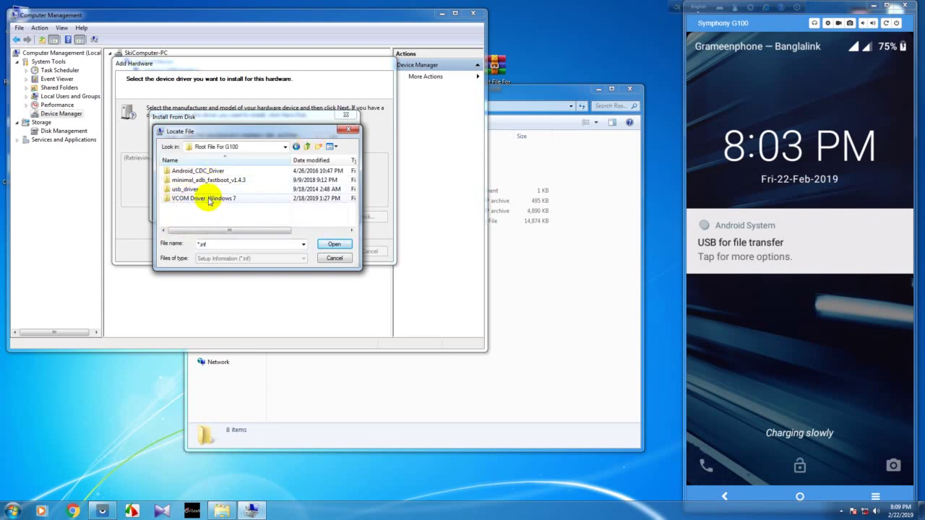
# Load the usb2ser_Win764 driver file from the Win7 subfolder of VCOM Driver Windows 7
pyautogui.click(224, 200)
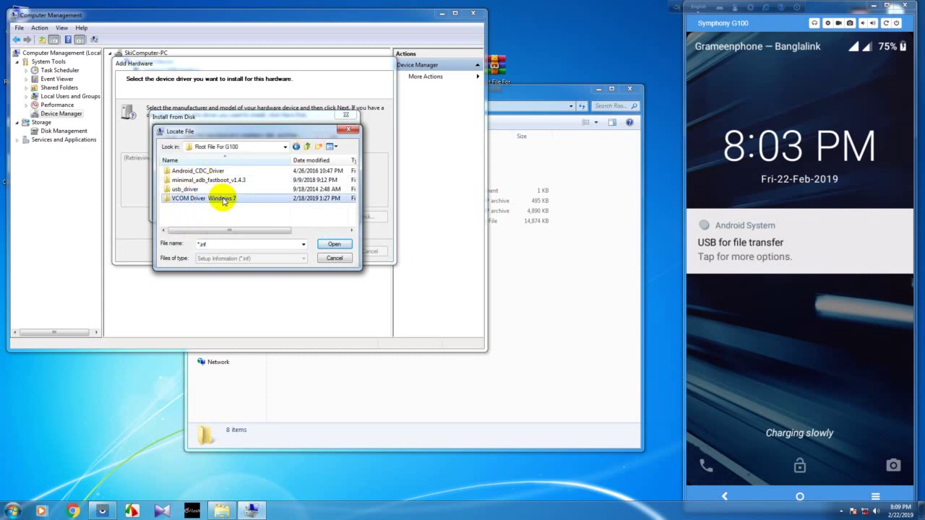
pyautogui.doubleClick(222, 198)
pyautogui.doubleClick(177, 180)
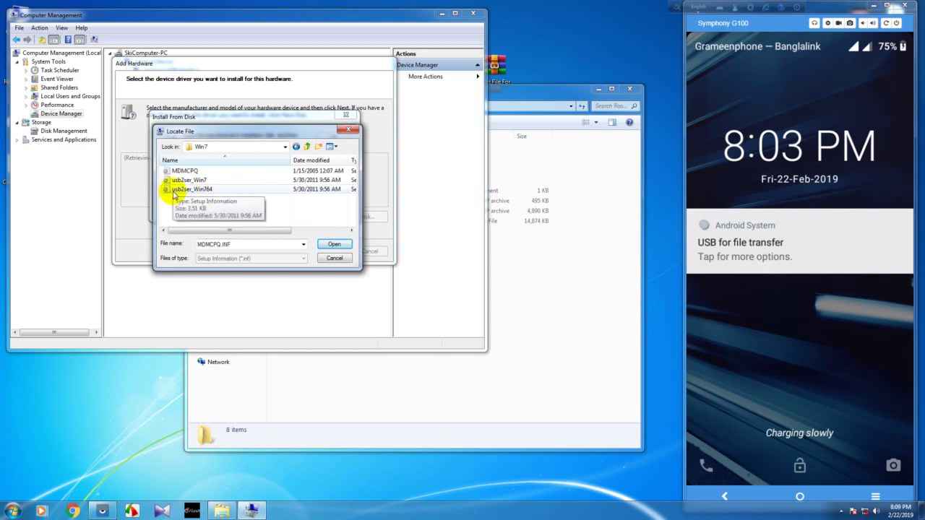
pyautogui.click(223, 190)
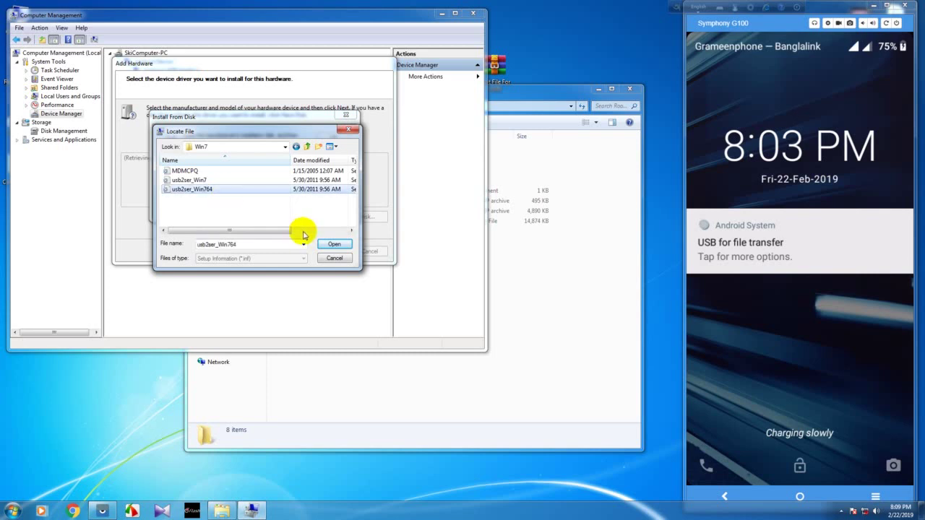
pyautogui.click(337, 248)
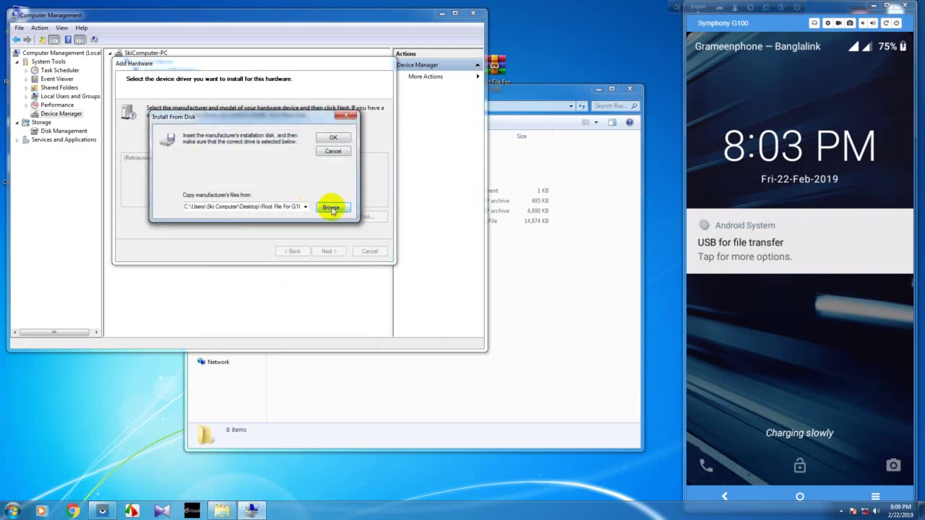
pyautogui.click(337, 141)
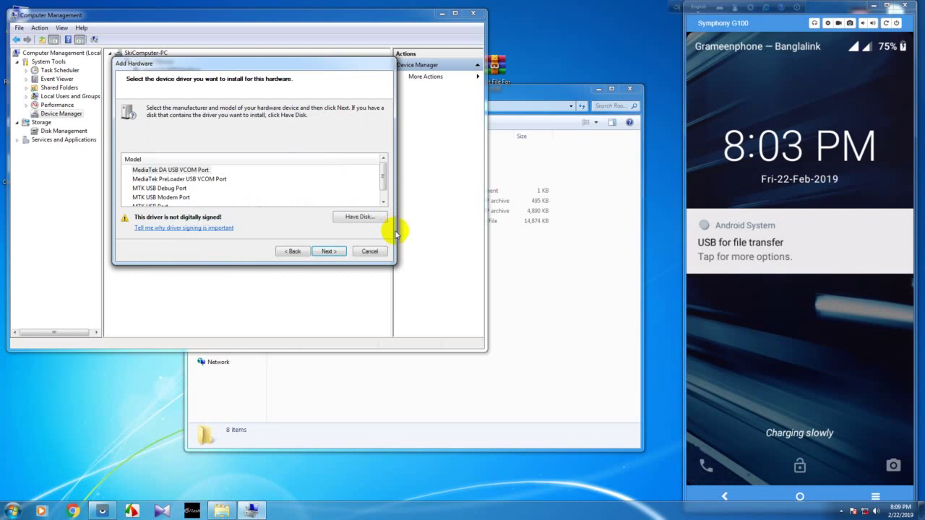
# Install the MediaTek DA USB VCOM Port driver, finish the wizard and close Computer Management
pyautogui.click(327, 251)
pyautogui.click(338, 251)
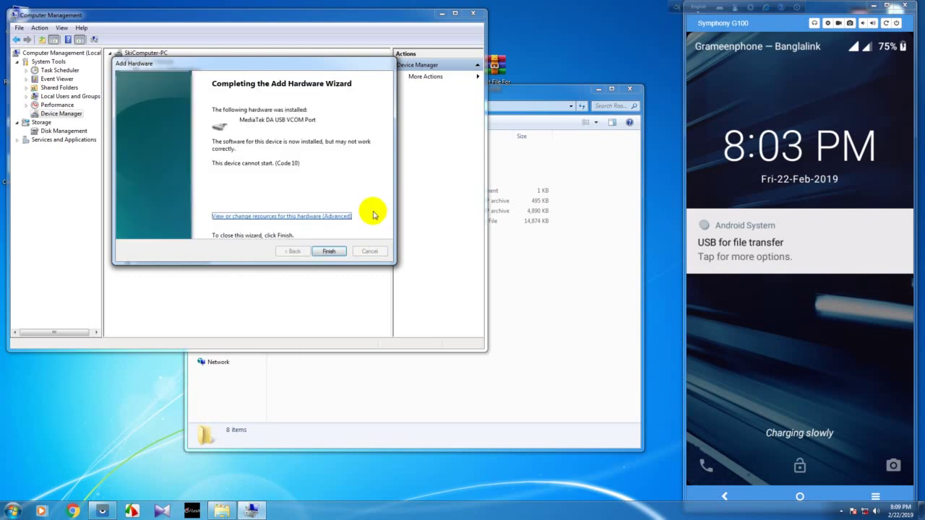
pyautogui.click(331, 251)
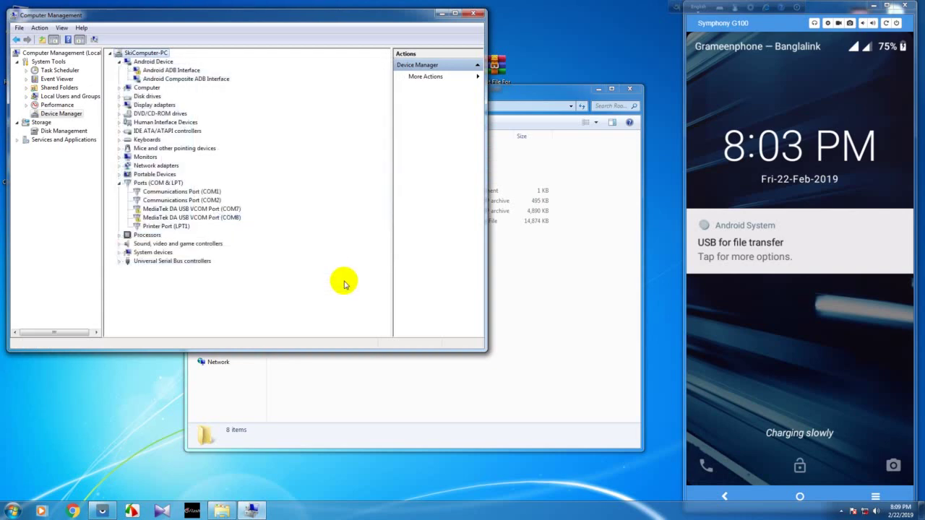
pyautogui.click(474, 16)
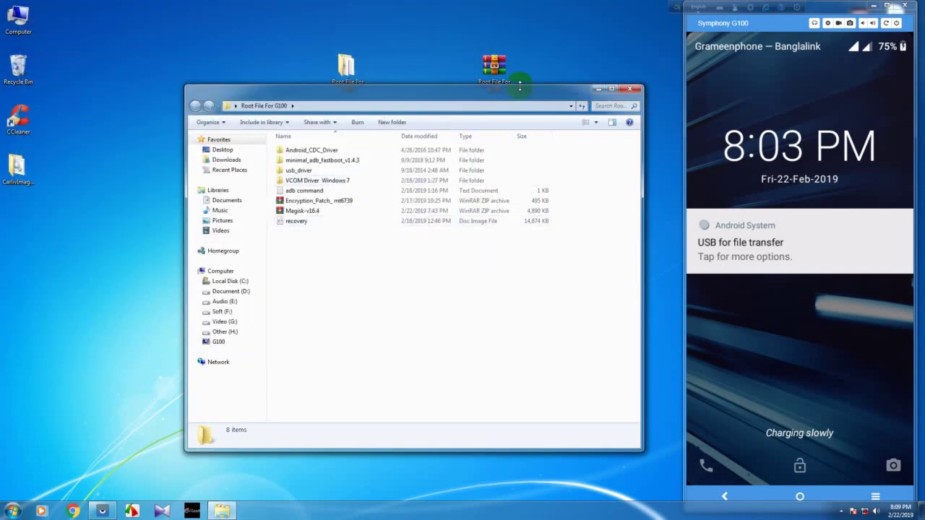
# Run the minimal_adb_fastboot_v1.4.3 installer from its folder in Root File For G100 as administrator
pyautogui.moveTo(440, 91); pyautogui.dragTo(425, 116)
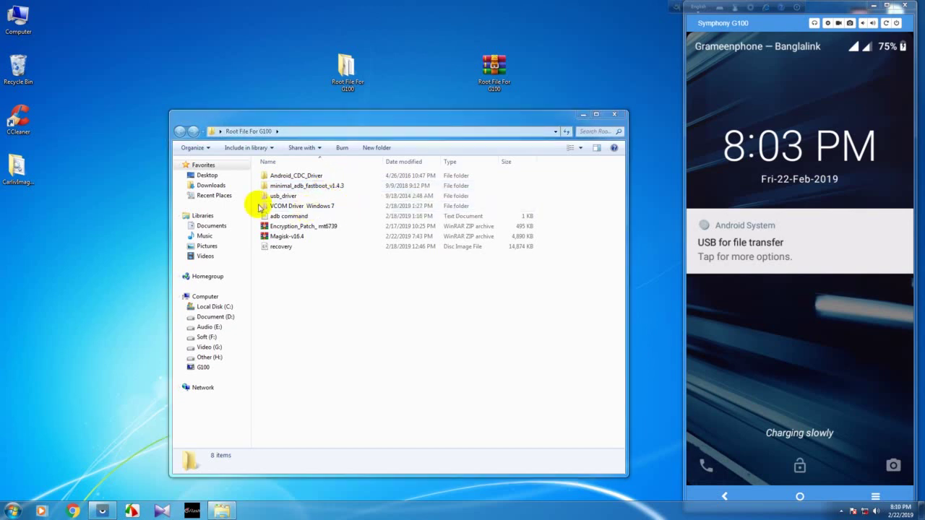
pyautogui.click(298, 188)
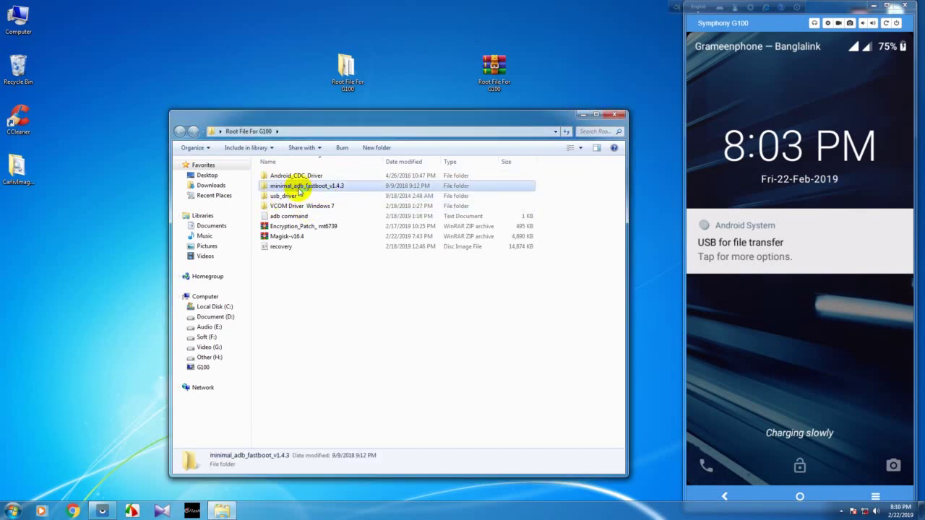
pyautogui.doubleClick(299, 188)
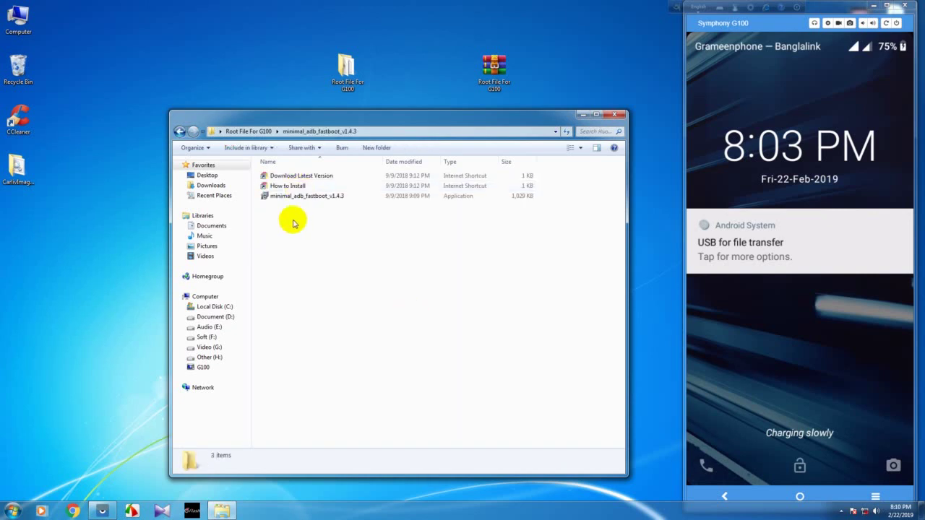
pyautogui.rightClick(325, 199)
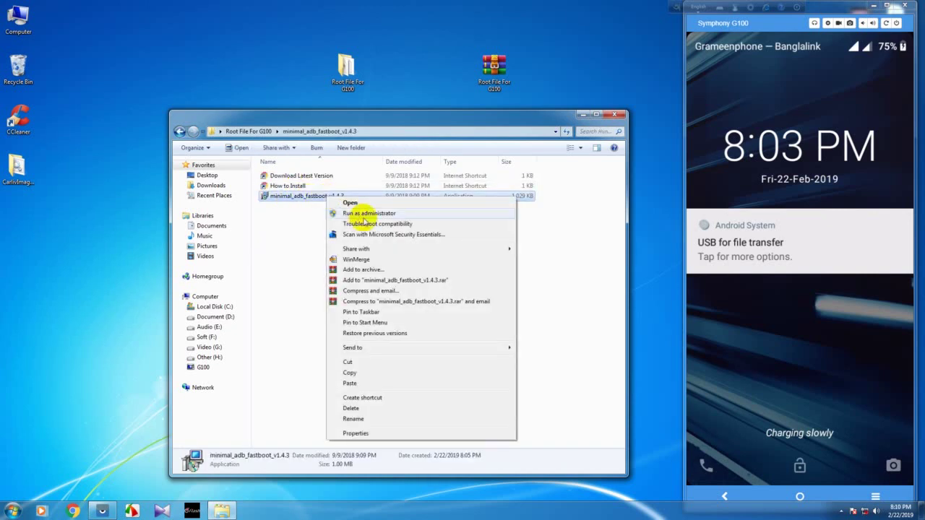
pyautogui.click(369, 214)
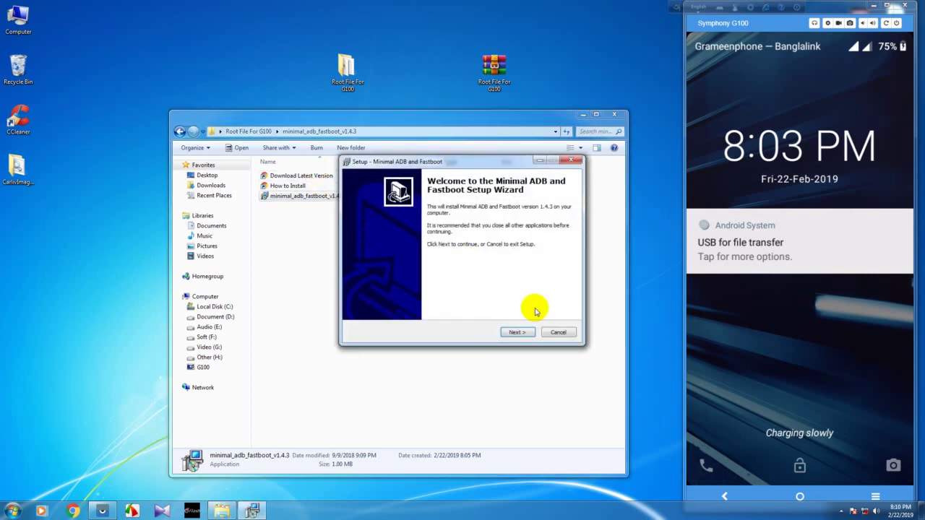
# Go through the Minimal ADB and Fastboot setup with the default folders and without creating a desktop icon
pyautogui.click(517, 332)
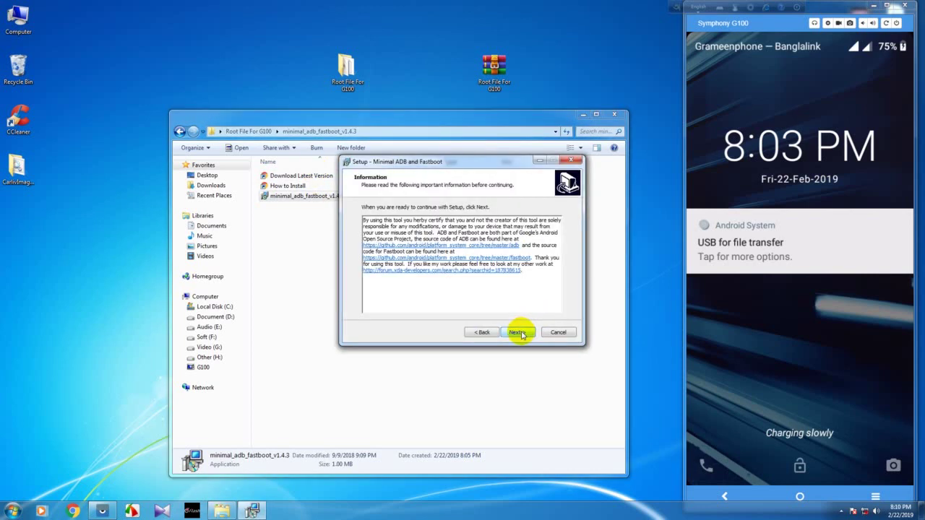
pyautogui.click(518, 332)
pyautogui.click(519, 333)
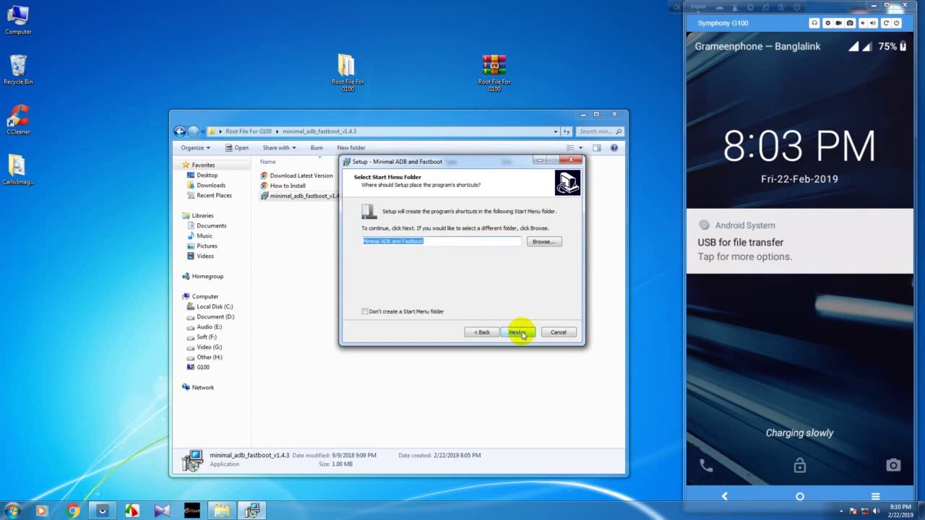
pyautogui.click(519, 334)
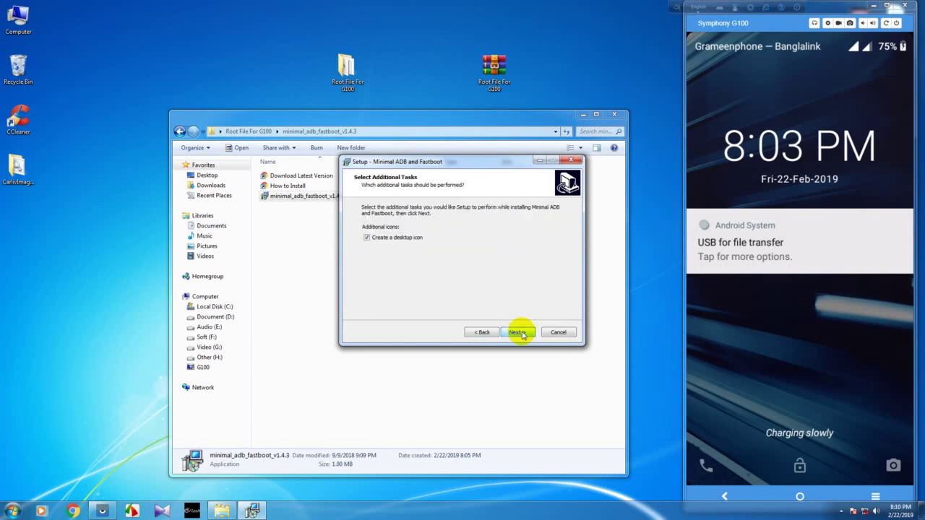
pyautogui.click(366, 237)
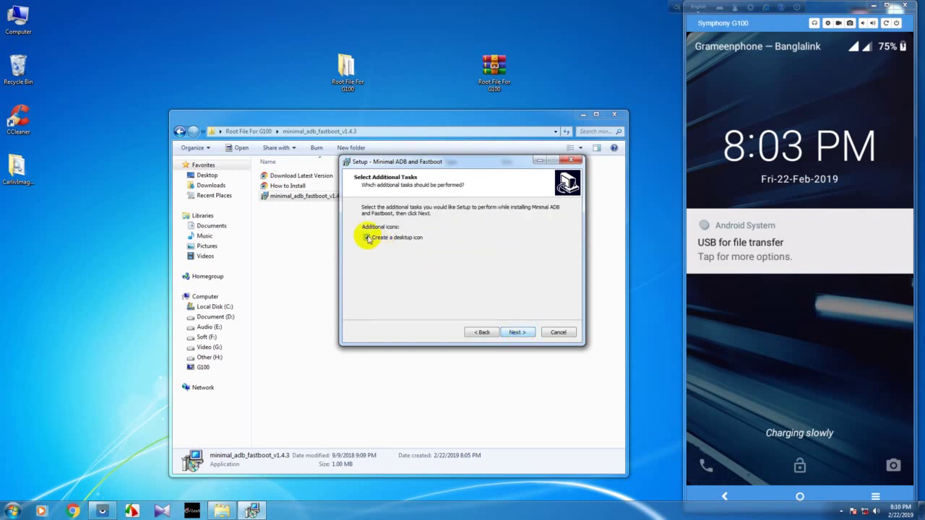
pyautogui.click(519, 333)
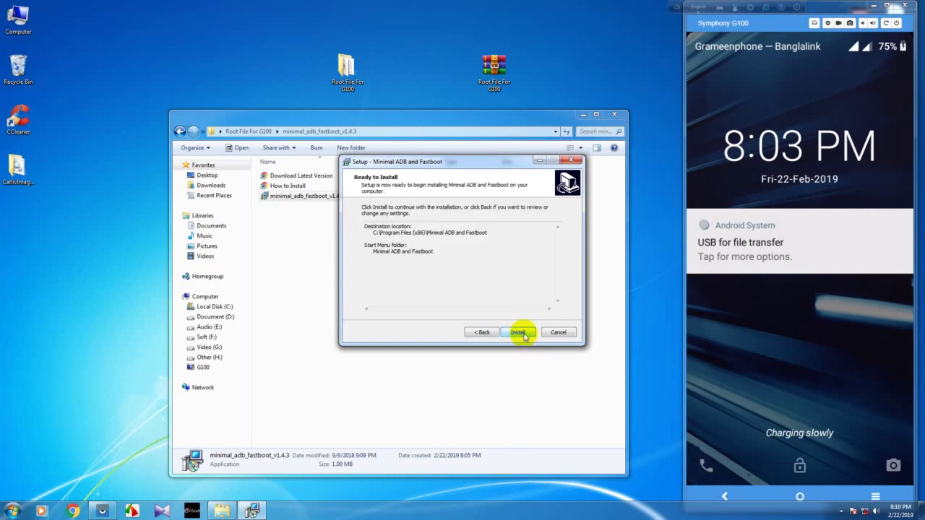
# Install Minimal ADB and Fastboot, finish the wizard without launching the program, and close the installer's folder window
pyautogui.click(518, 333)
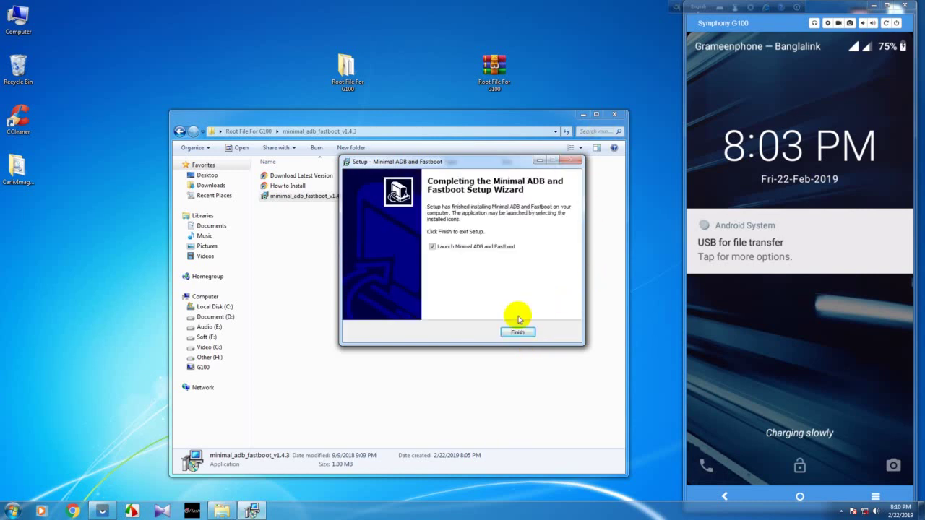
pyautogui.click(432, 247)
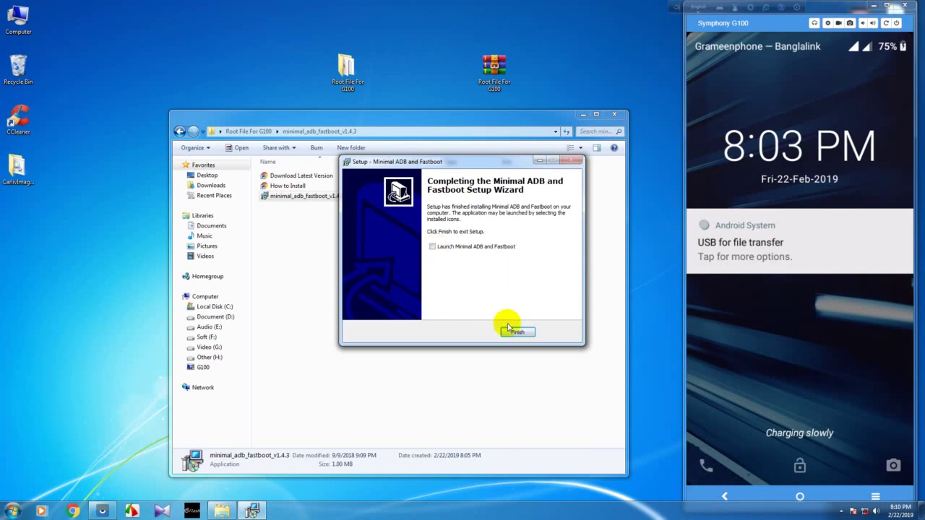
pyautogui.click(518, 333)
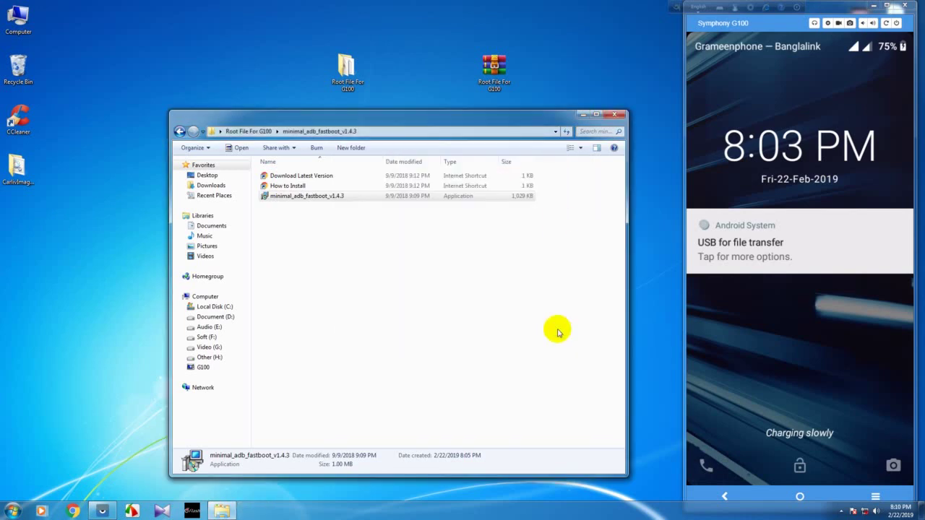
pyautogui.click(614, 116)
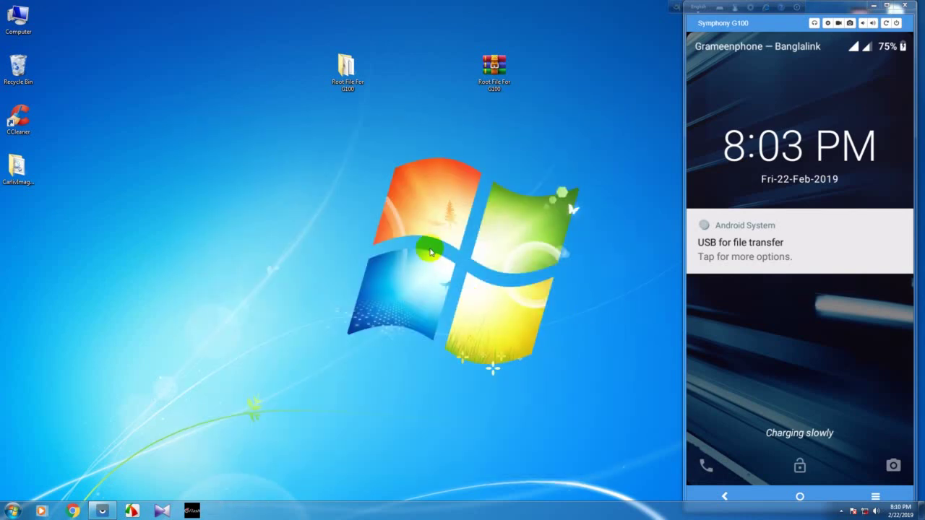
pyautogui.rightClick(333, 192)
pyautogui.click(364, 221)
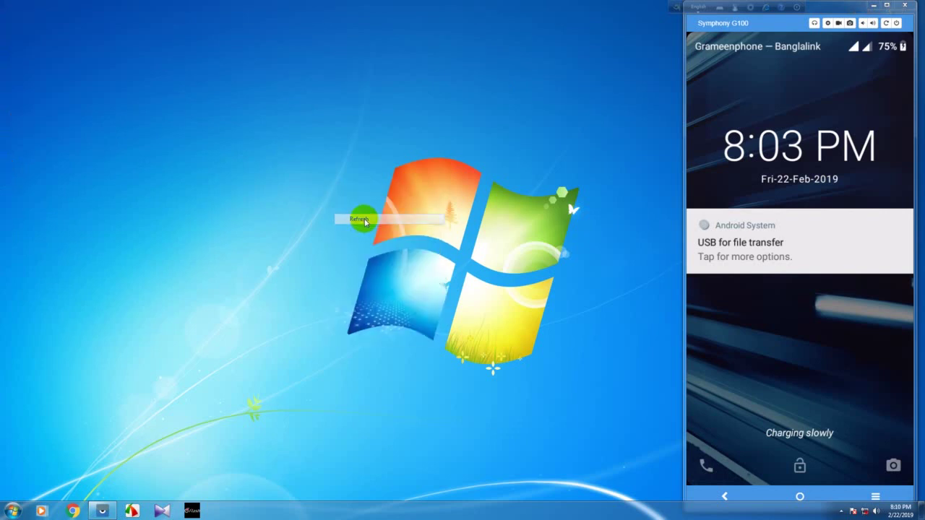
pyautogui.rightClick(344, 173)
pyautogui.click(368, 198)
pyautogui.rightClick(334, 161)
pyautogui.click(367, 189)
pyautogui.rightClick(353, 167)
pyautogui.click(389, 197)
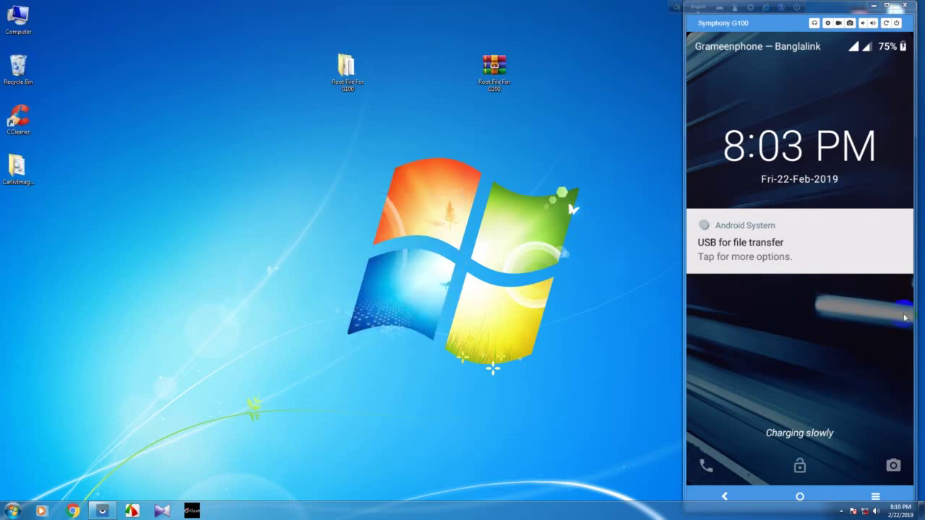
# Unlock the mirrored Symphony G100 phone and open Settings from its app drawer
pyautogui.click(831, 436)
pyautogui.moveTo(831, 436); pyautogui.dragTo(831, 325)
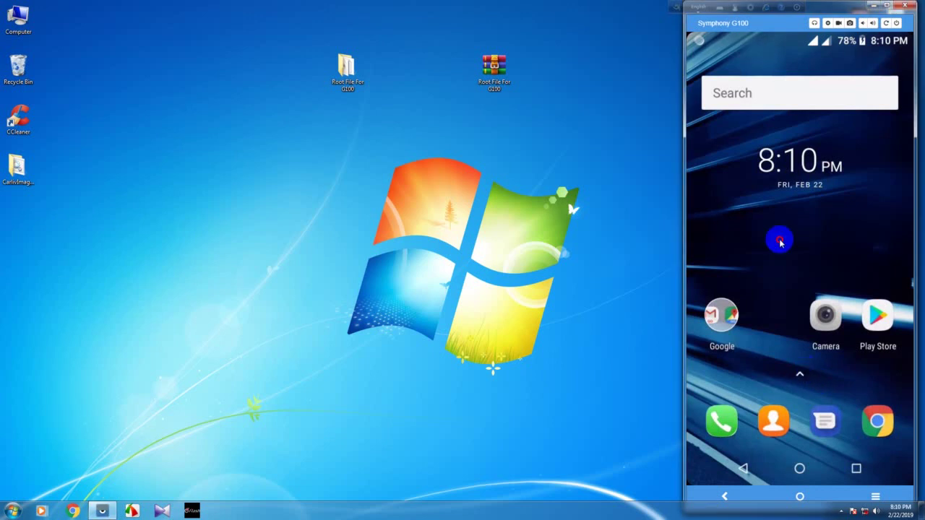
pyautogui.moveTo(814, 429); pyautogui.dragTo(810, 390)
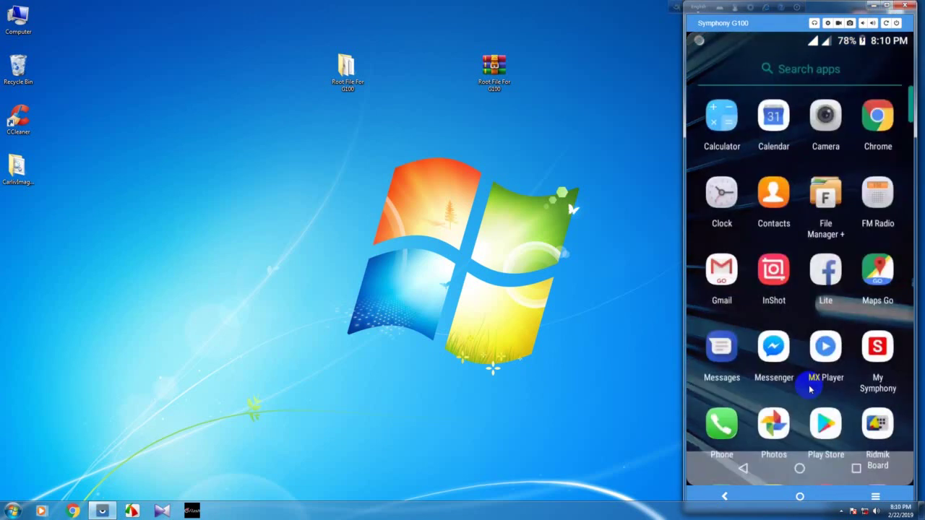
pyautogui.scroll(-5, 759, 289)
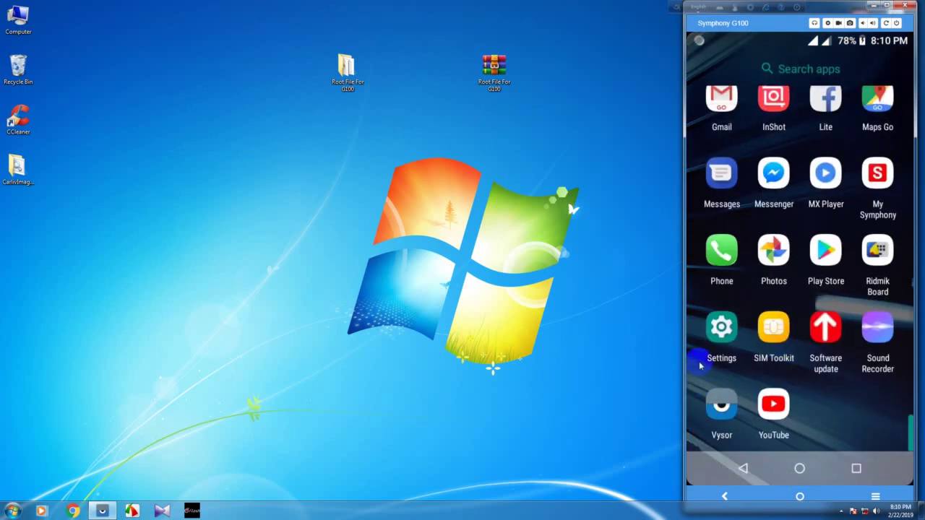
pyautogui.click(718, 338)
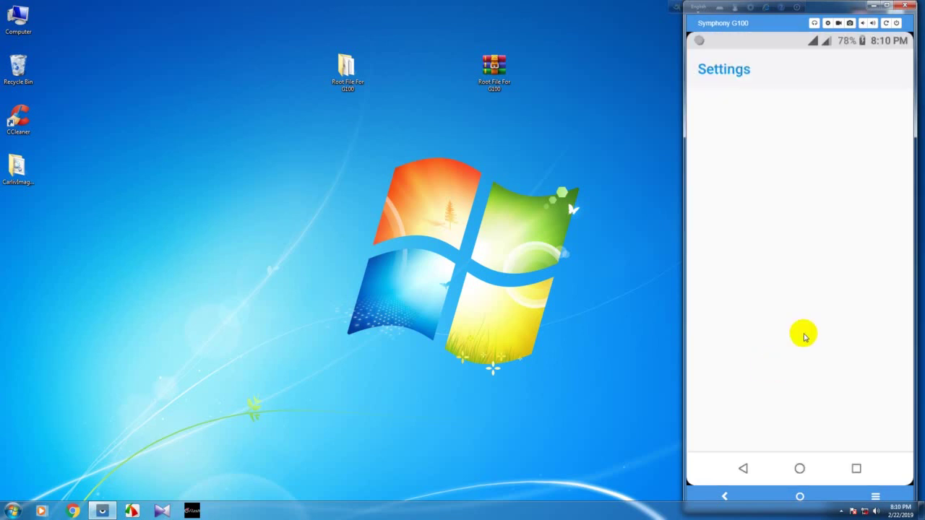
# Open the About G100 page in the phone's System settings
pyautogui.moveTo(801, 396); pyautogui.dragTo(855, 284)
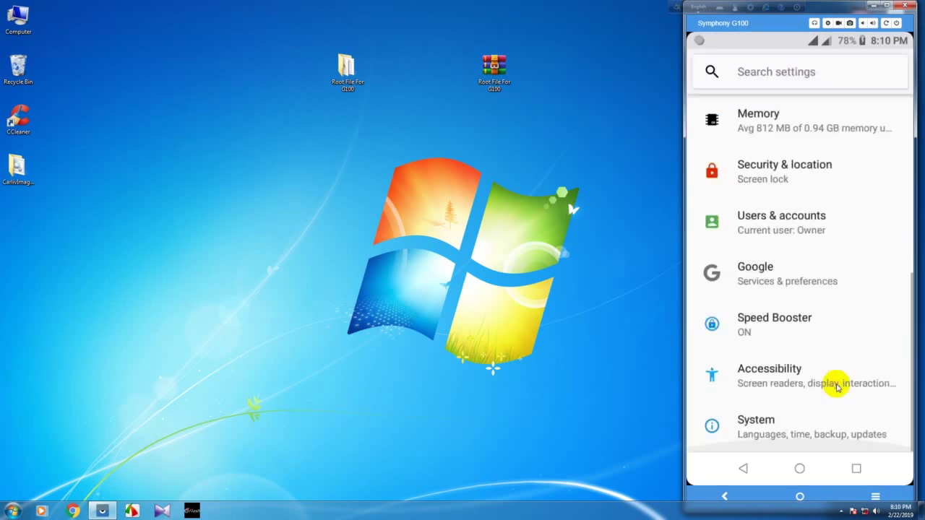
pyautogui.click(783, 428)
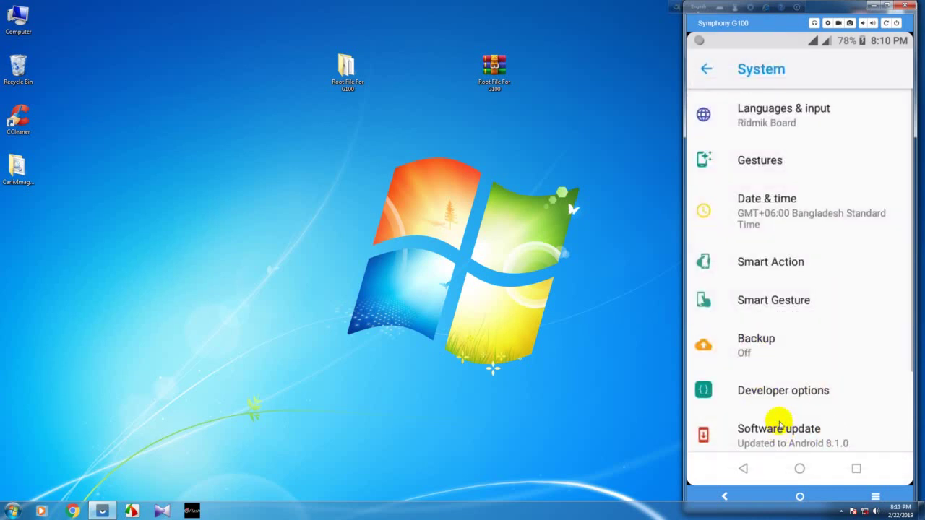
pyautogui.scroll(-3, 783, 424)
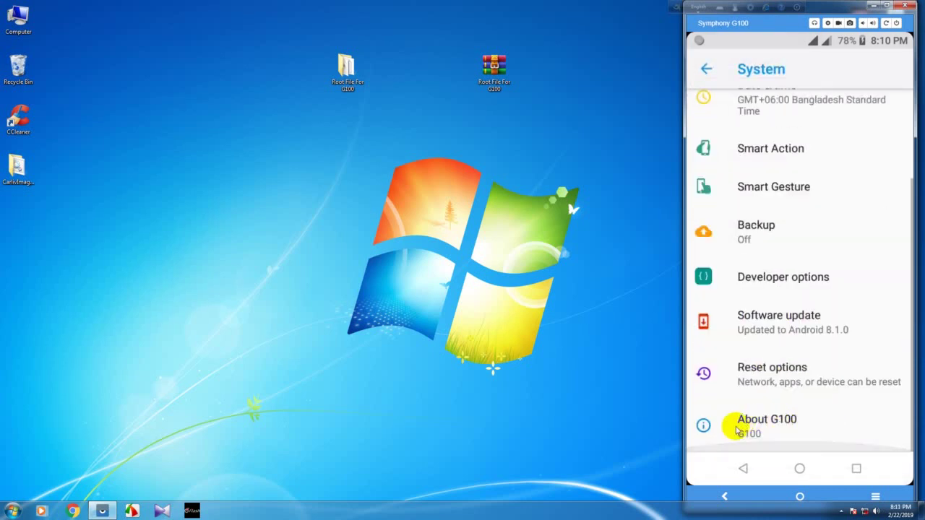
pyautogui.click(792, 434)
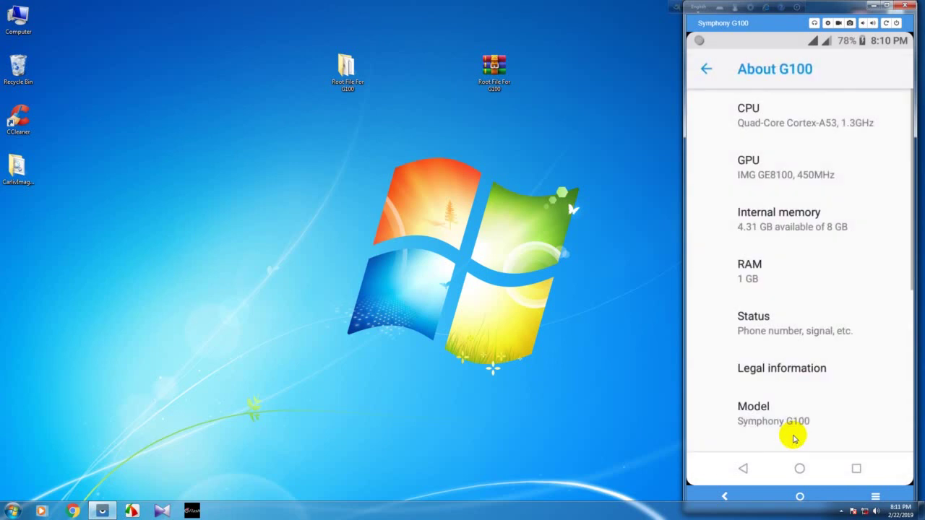
# Tap the phone's Build number repeatedly to unlock developer mode, and return to the System settings
pyautogui.scroll(-5, 790, 404)
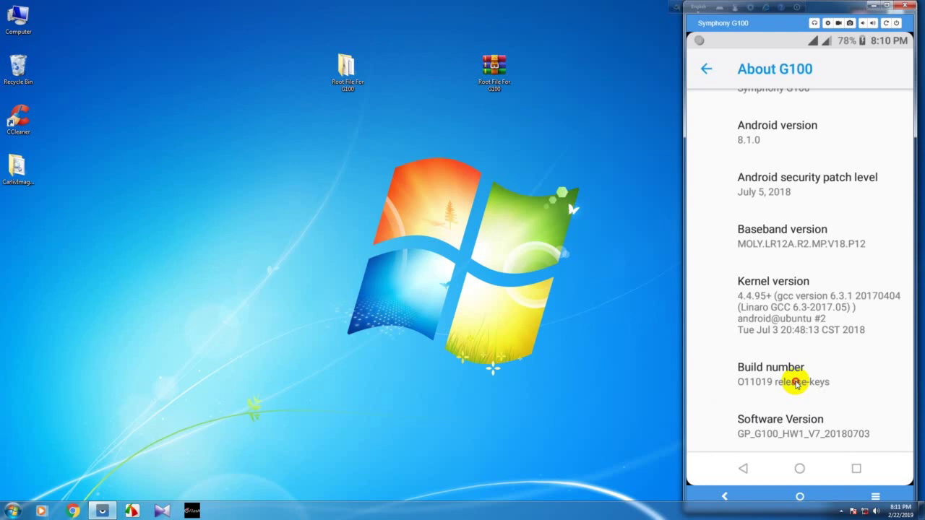
pyautogui.click(795, 383)
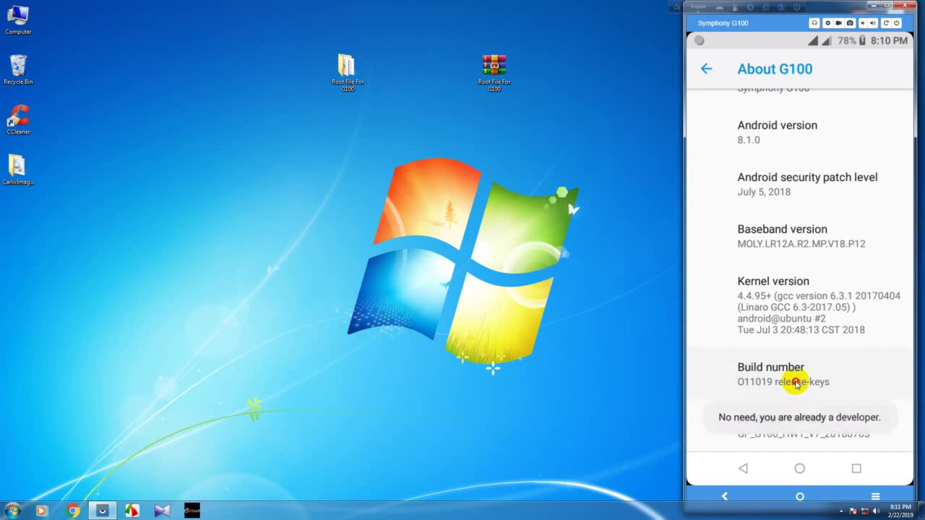
pyautogui.click(795, 384)
pyautogui.click(795, 384)
pyautogui.click(796, 384)
pyautogui.click(798, 386)
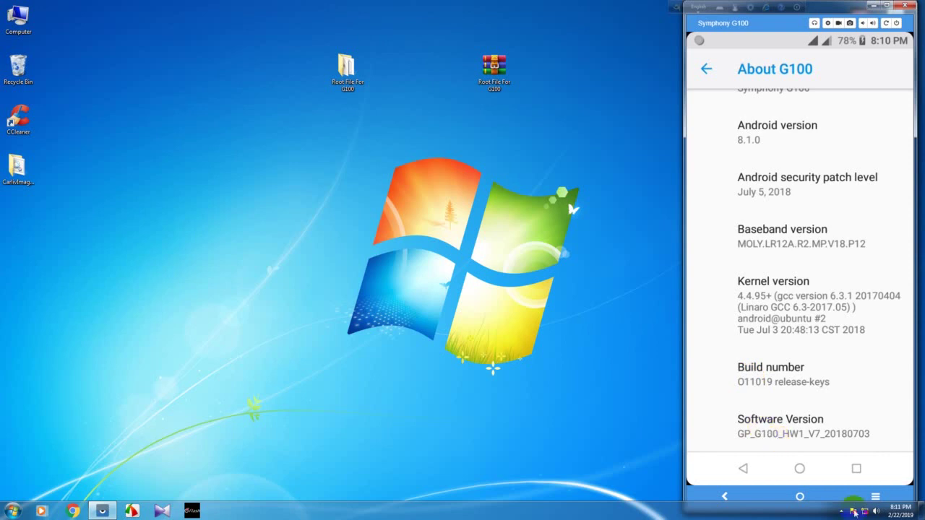
pyautogui.rightClick(793, 386)
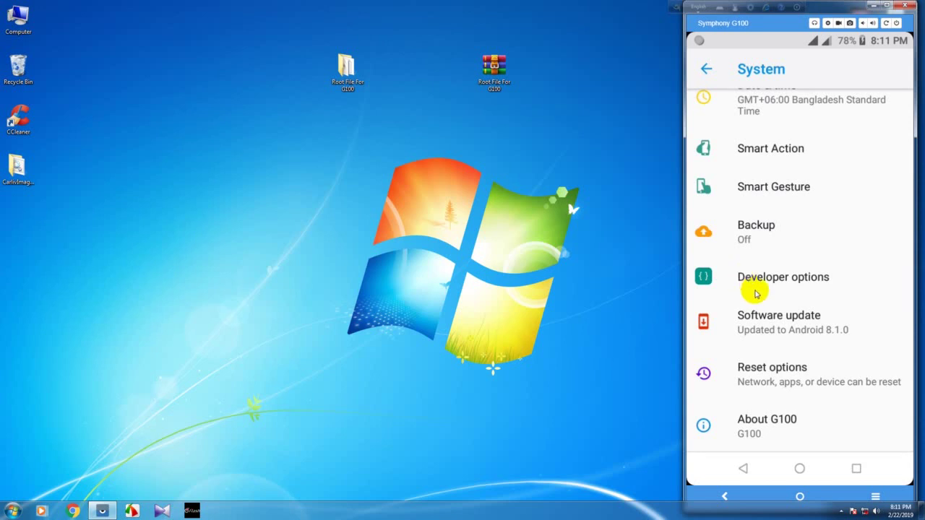
# Enable OEM unlocking in the phone's Developer options and accept the device protection warning
pyautogui.click(784, 274)
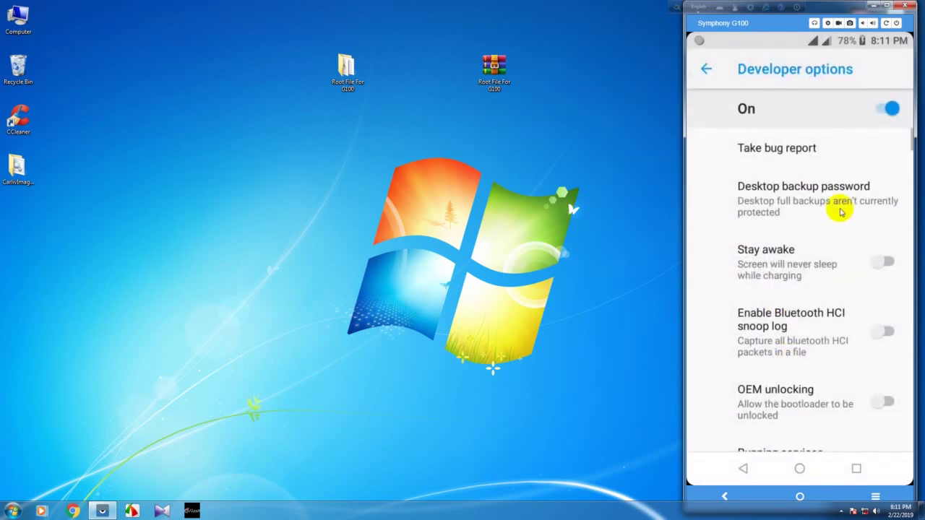
pyautogui.scroll(-1, 788, 394)
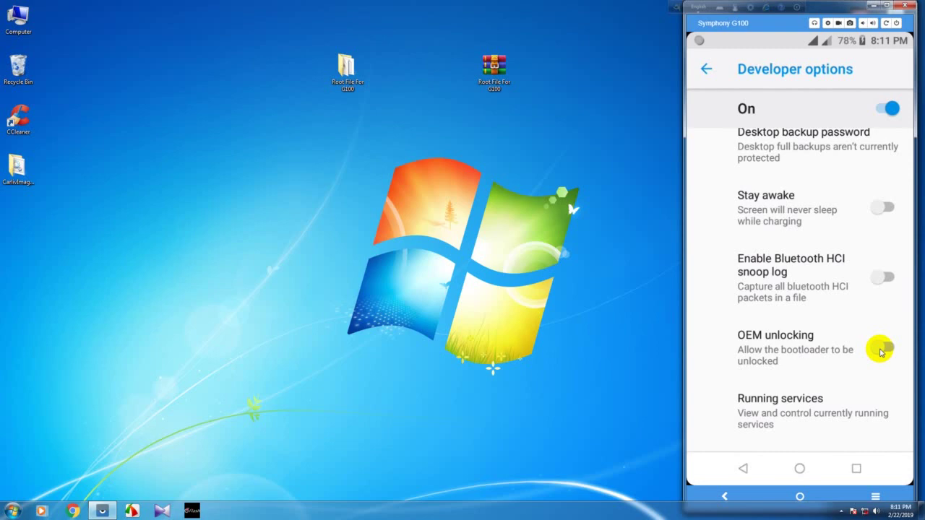
pyautogui.click(881, 350)
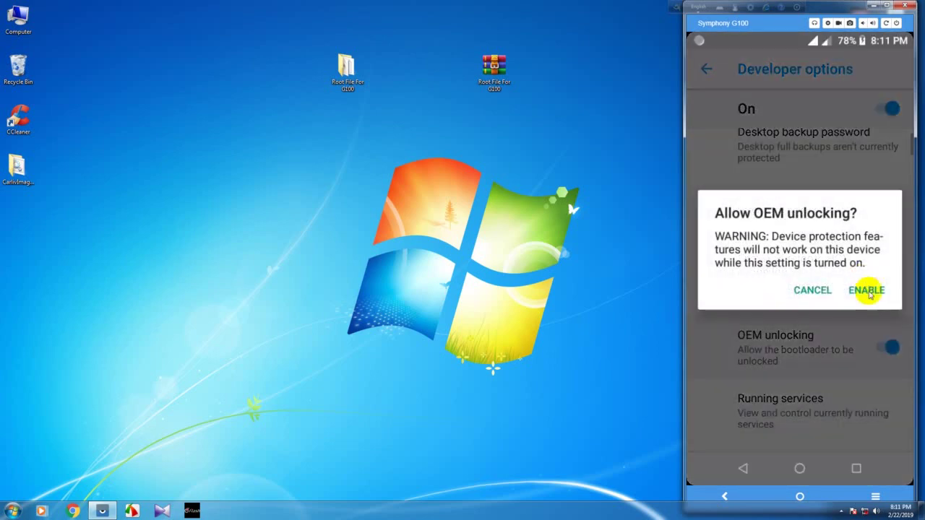
pyautogui.click(874, 304)
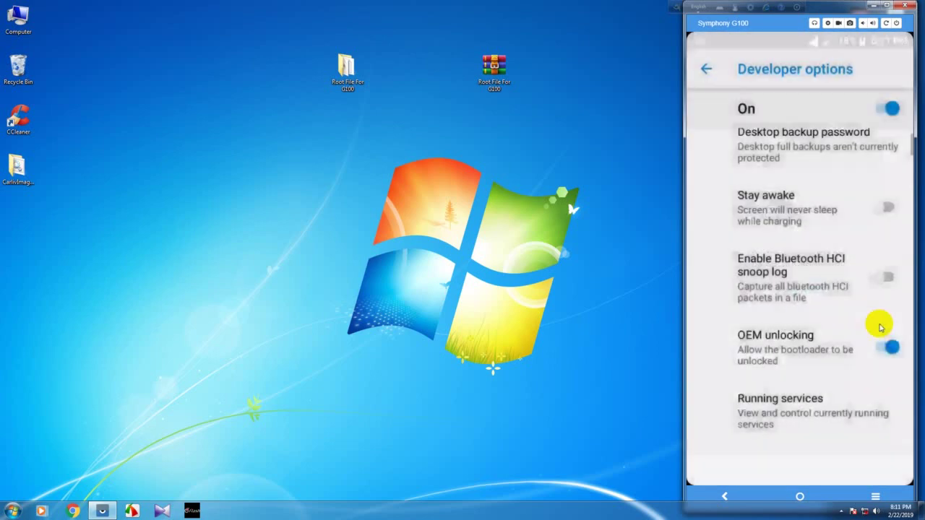
# Check the USB debugging setting in the Debugging section of Developer options, and leave the page
pyautogui.scroll(-5, 841, 367)
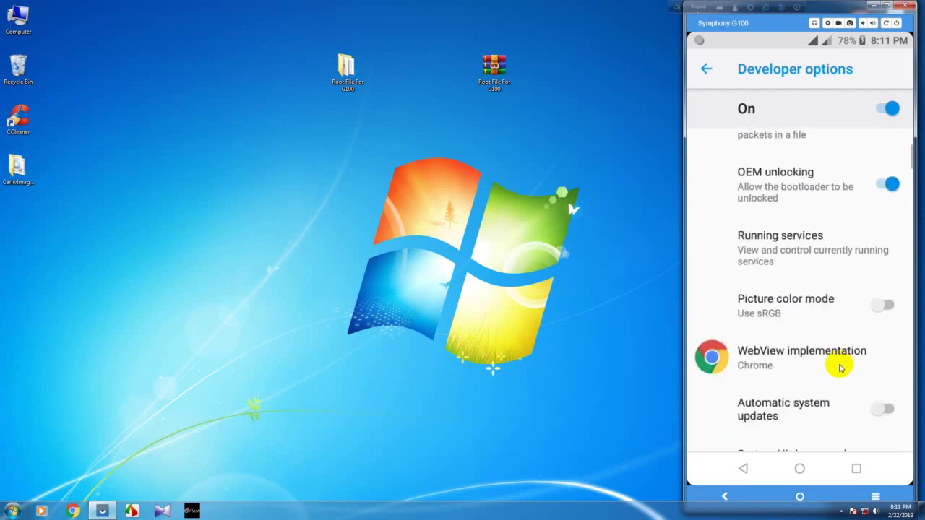
pyautogui.scroll(-3, 840, 367)
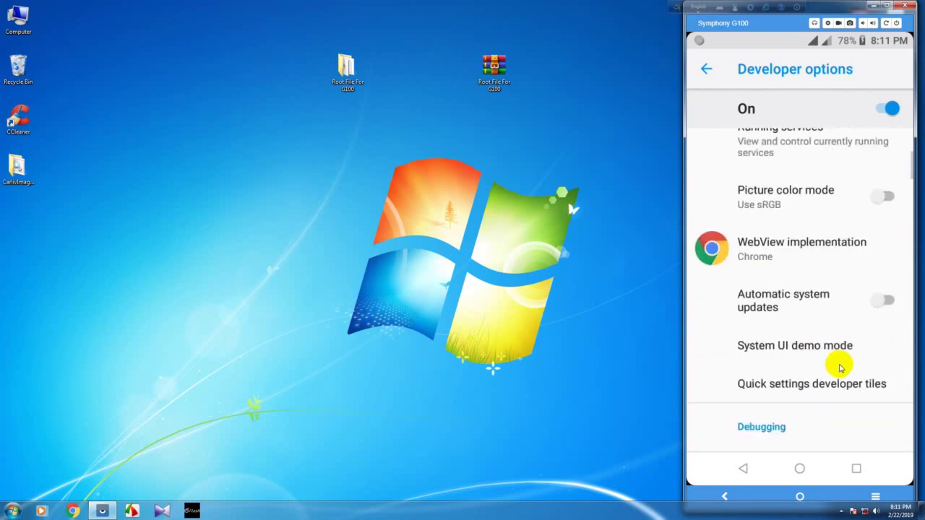
pyautogui.scroll(-3, 840, 367)
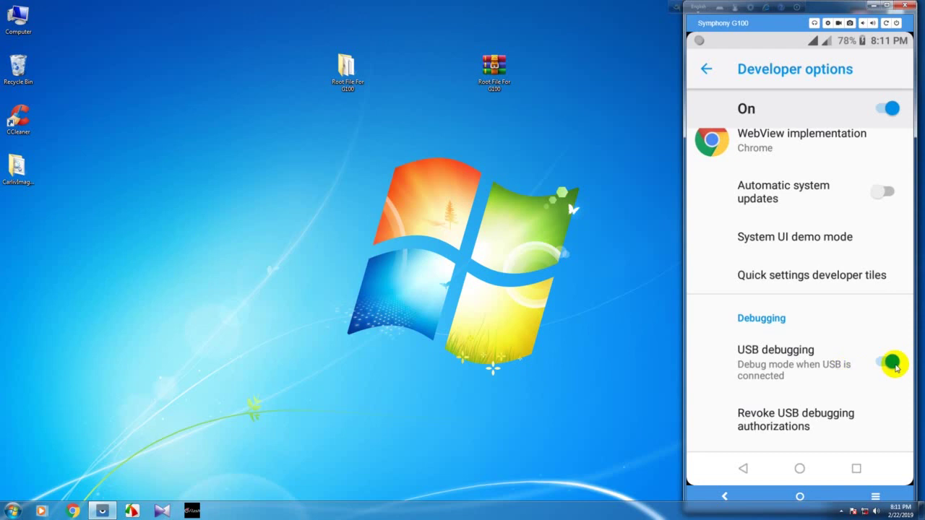
pyautogui.click(704, 70)
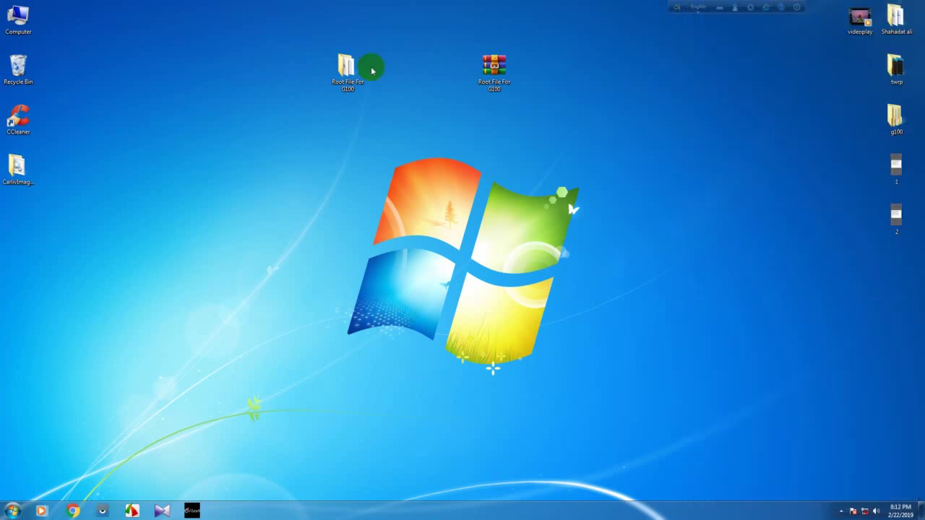
# Copy the recovery disc image from the Root File For G100 folder on the desktop
pyautogui.click(349, 87)
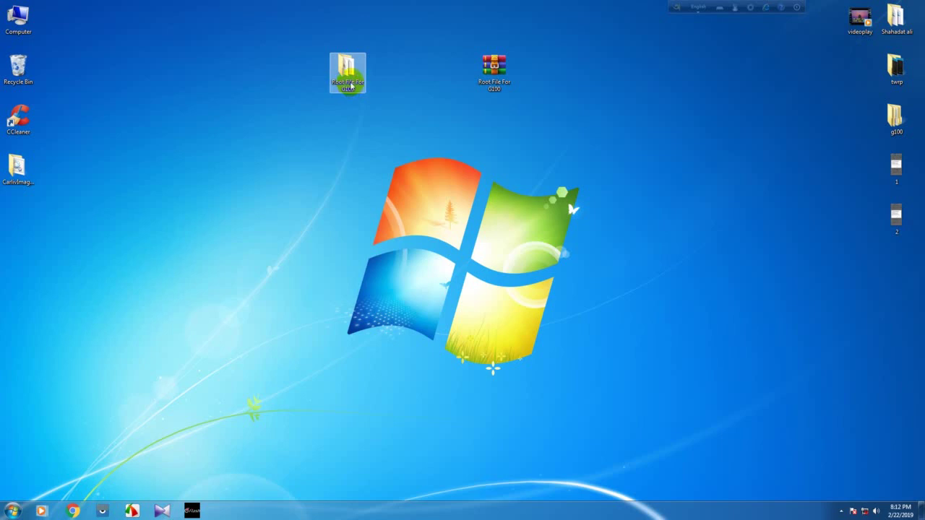
pyautogui.doubleClick(353, 81)
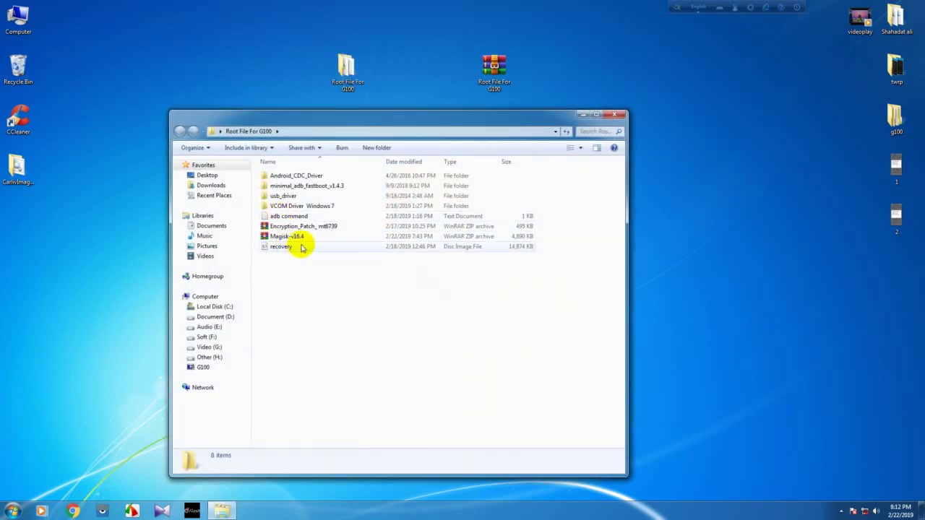
pyautogui.rightClick(296, 251)
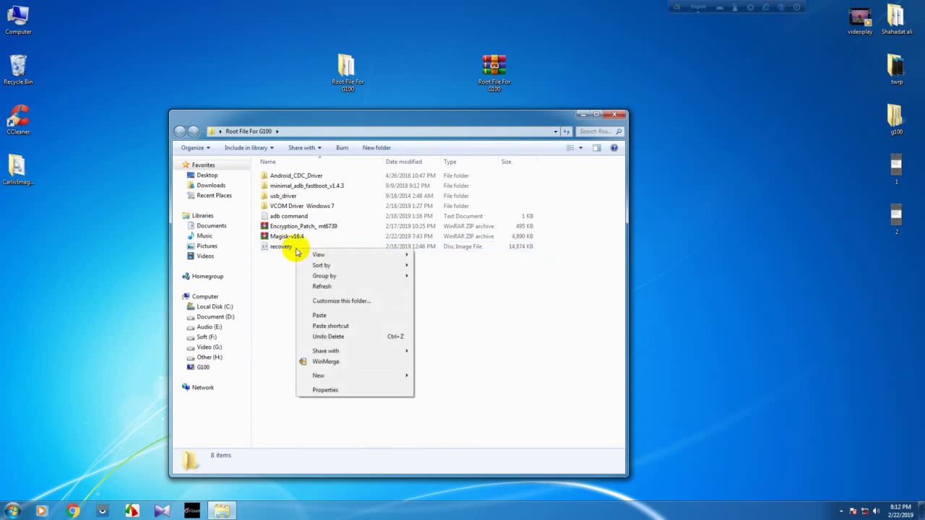
pyautogui.click(275, 248)
pyautogui.rightClick(286, 258)
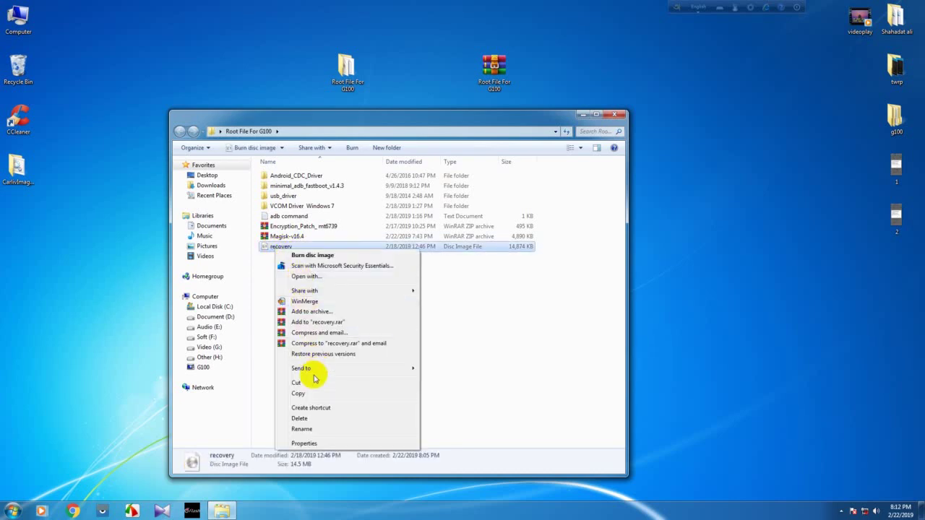
pyautogui.click(310, 392)
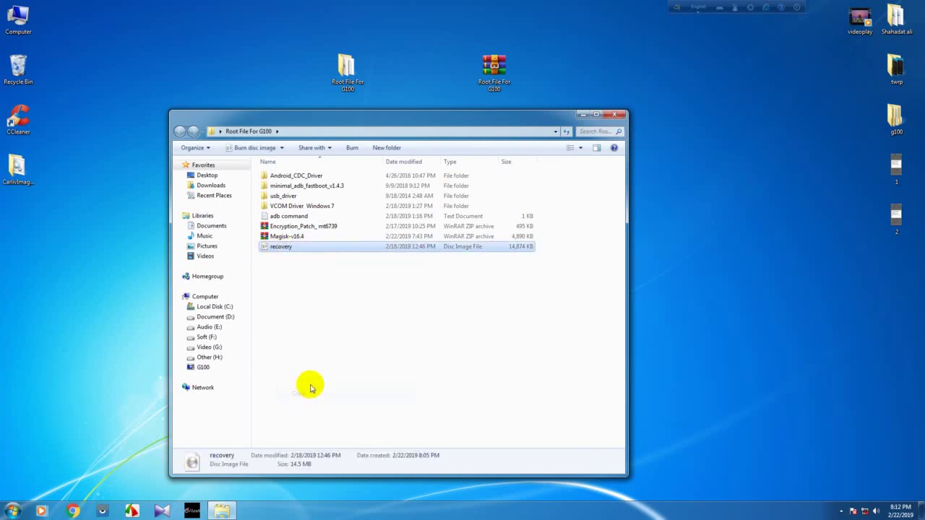
# Paste the recovery image into C:\Program Files (x86)\Minimal ADB and Fastboot, and close that folder window
pyautogui.doubleClick(18, 21)
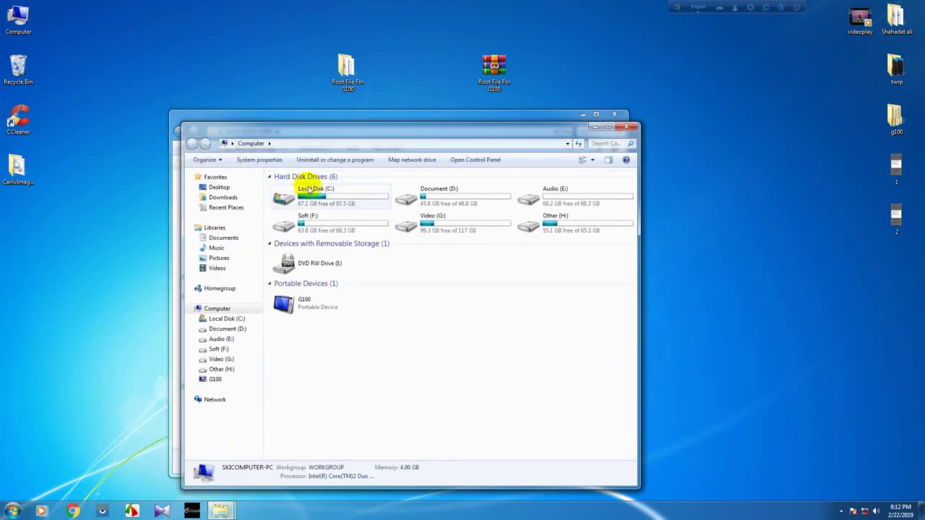
pyautogui.doubleClick(325, 198)
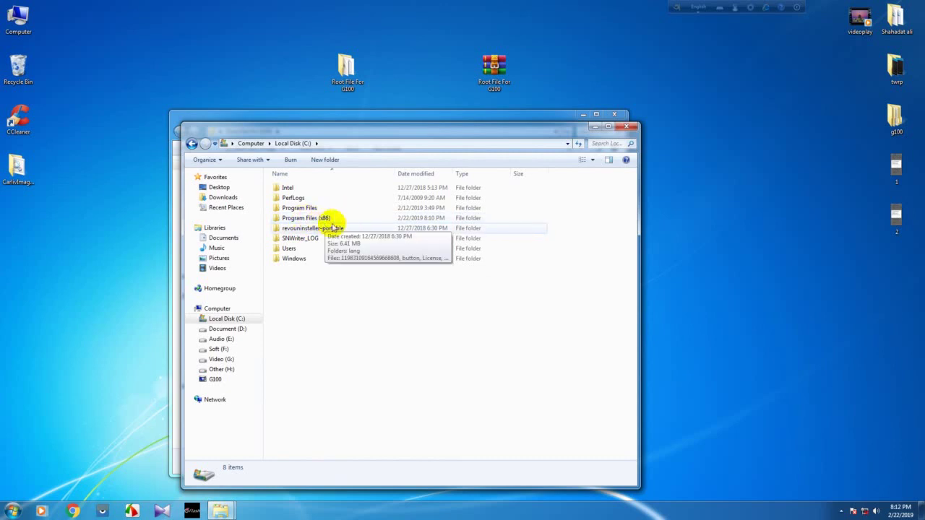
pyautogui.click(318, 221)
pyautogui.doubleClick(318, 219)
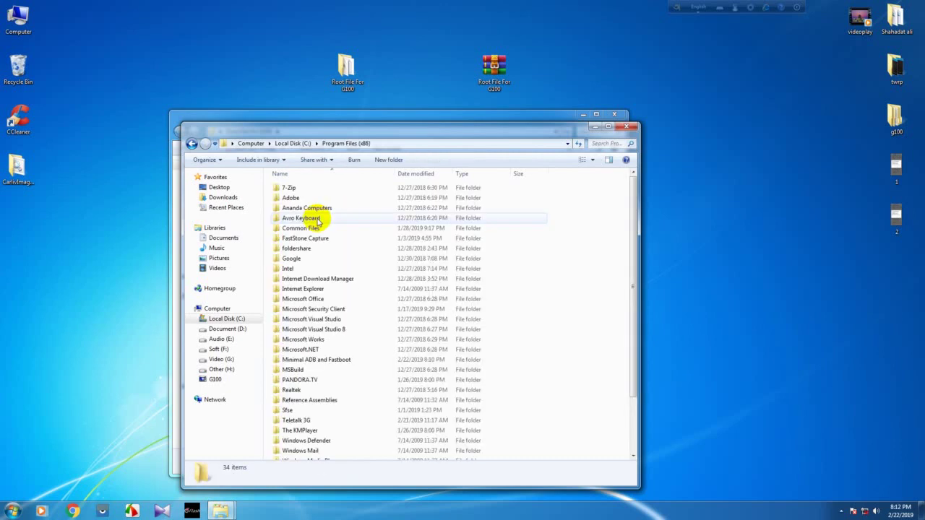
pyautogui.doubleClick(341, 357)
pyautogui.rightClick(312, 278)
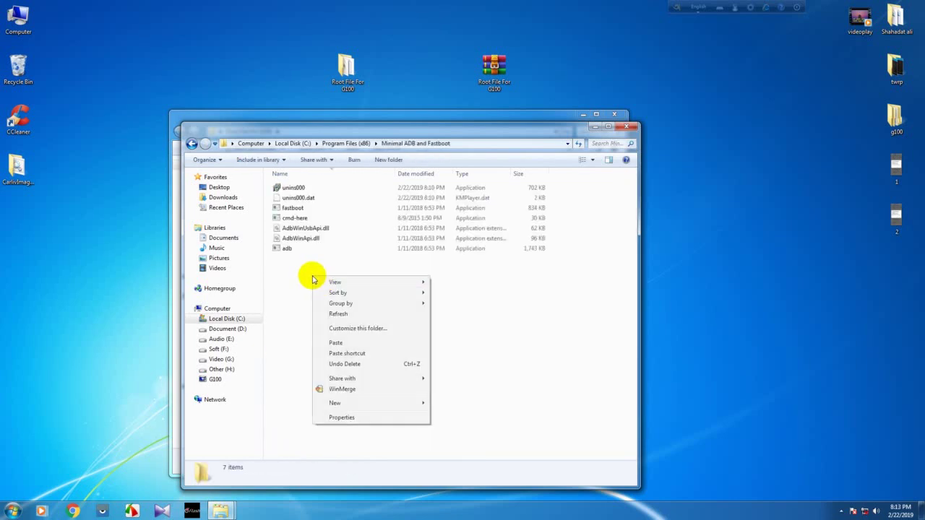
pyautogui.click(336, 343)
pyautogui.click(441, 293)
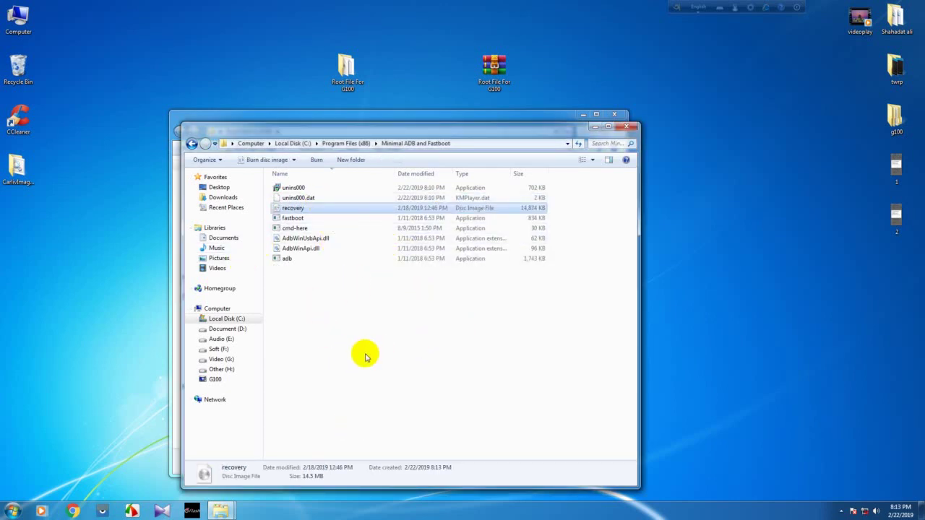
pyautogui.click(633, 127)
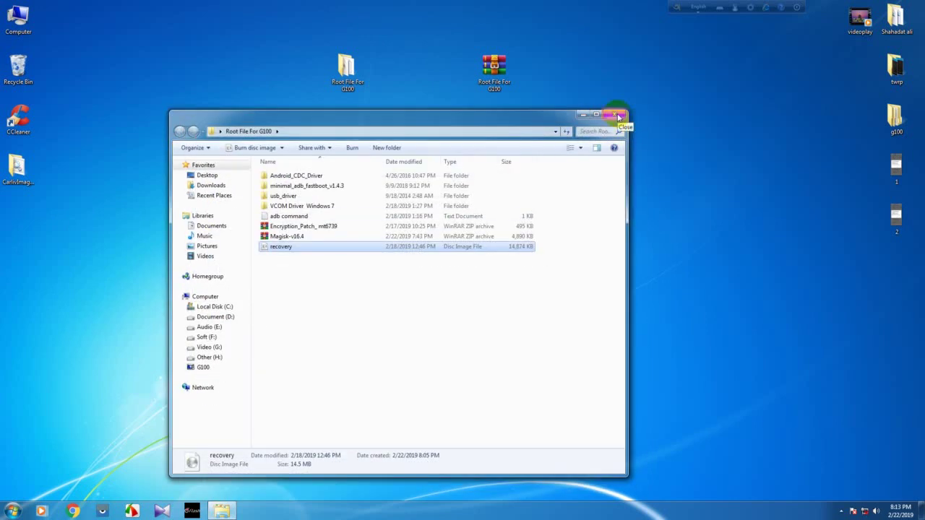
# Copy the Encryption_Patch_ mt6739 and Magisk-v16.4 archives together from the Root File For G100 folder
pyautogui.click(296, 238)
pyautogui.click(300, 254)
pyautogui.click(295, 237)
pyautogui.keyDown('ctrl'); pyautogui.click(299, 228); pyautogui.keyUp('ctrl')
pyautogui.rightClick(299, 230)
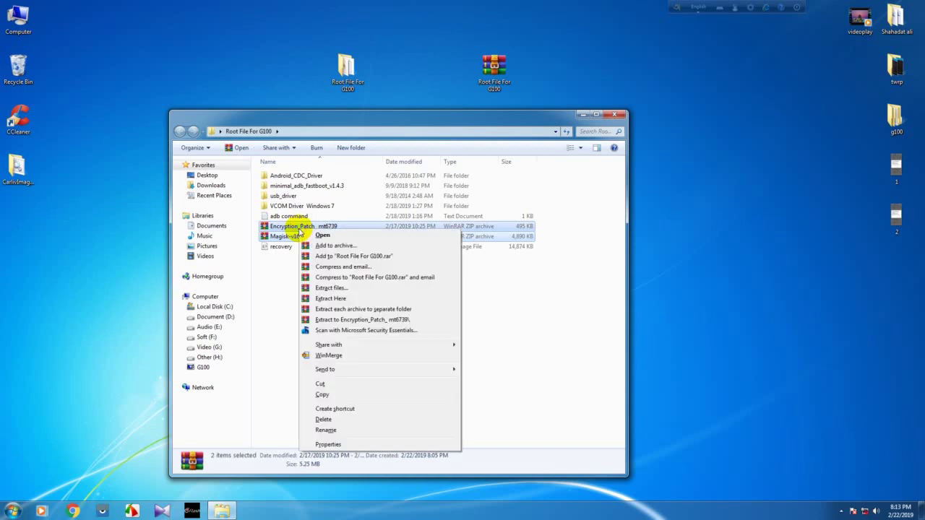
pyautogui.click(332, 395)
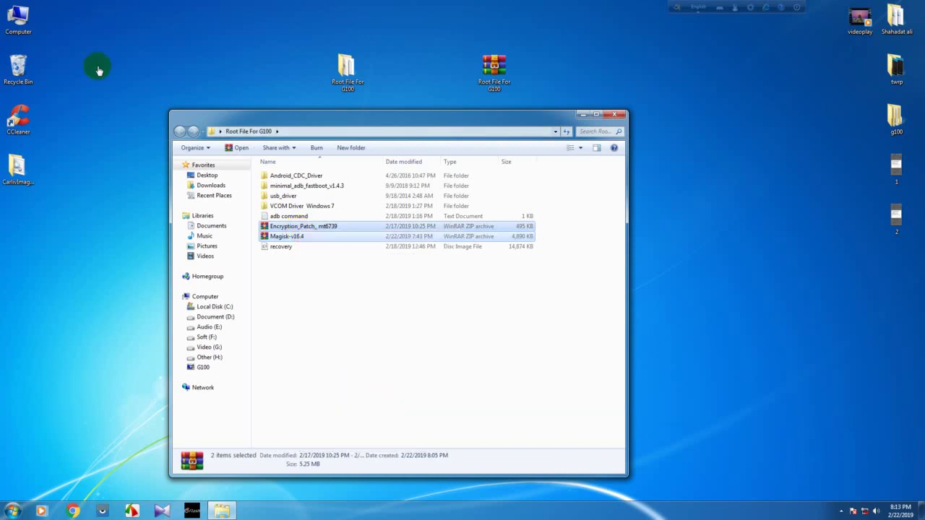
# Create a folder named "root file 2" on the G100 phone's SanDisk SD card
pyautogui.click(199, 368)
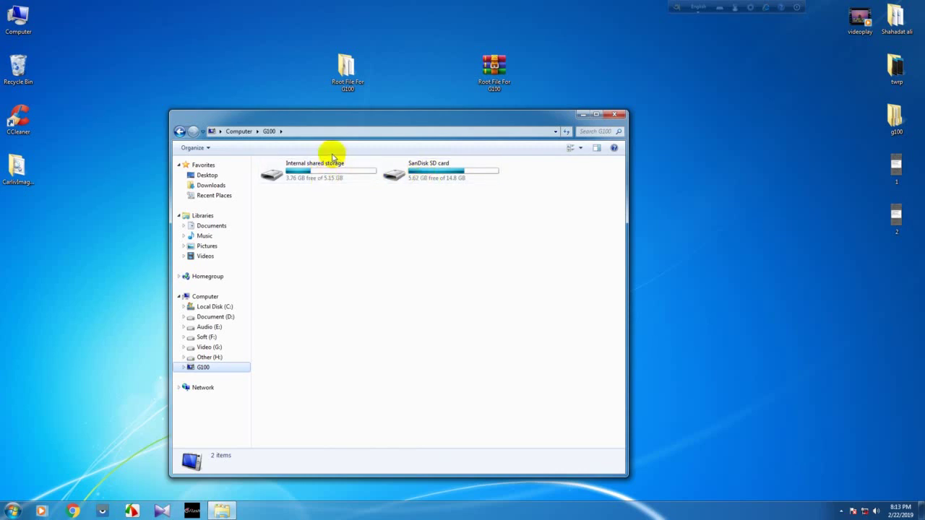
pyautogui.doubleClick(444, 182)
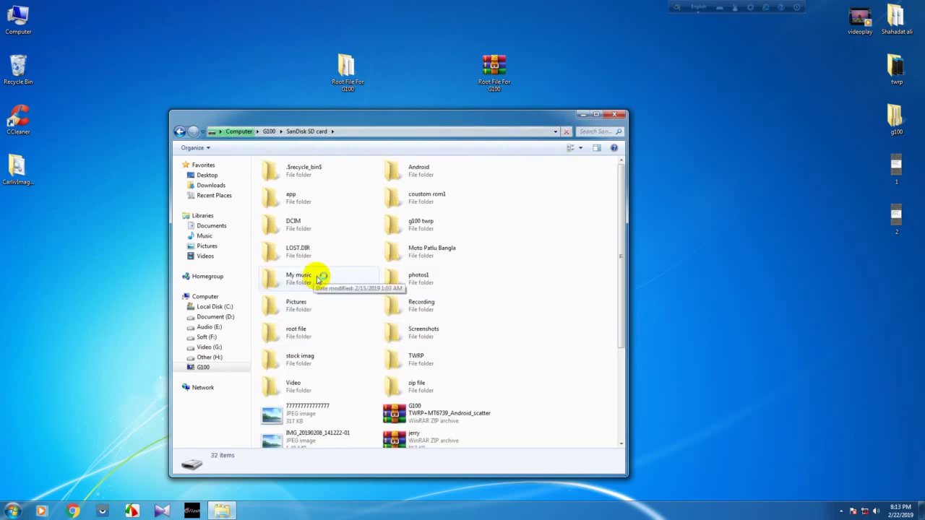
pyautogui.scroll(-5, 498, 272)
pyautogui.rightClick(542, 270)
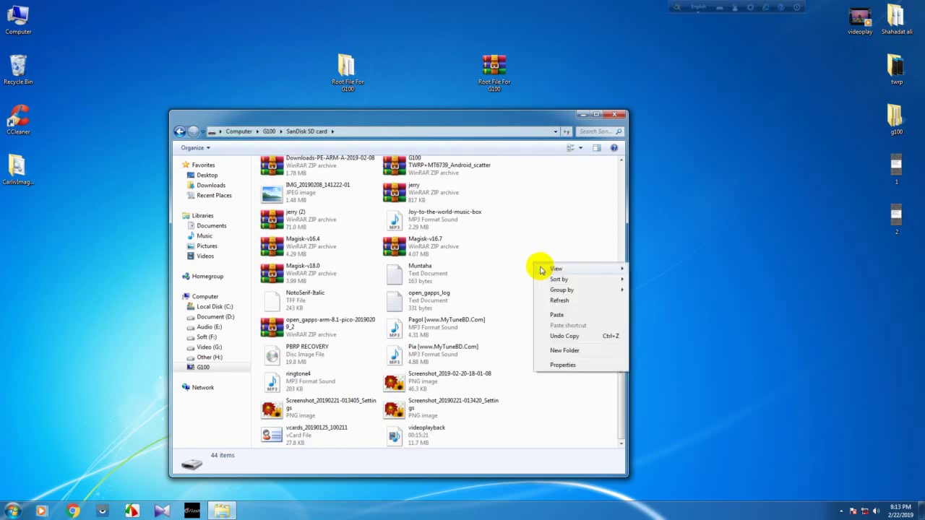
pyautogui.click(563, 353)
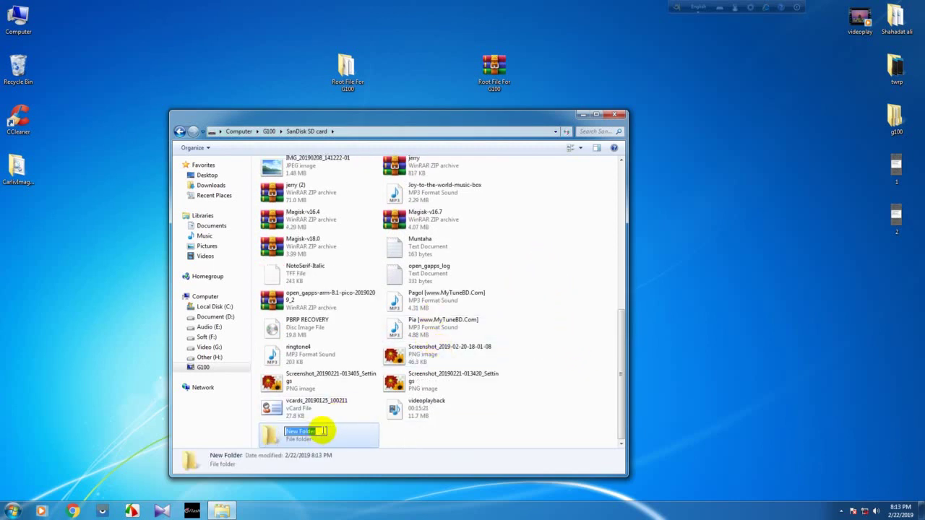
pyautogui.write('1')
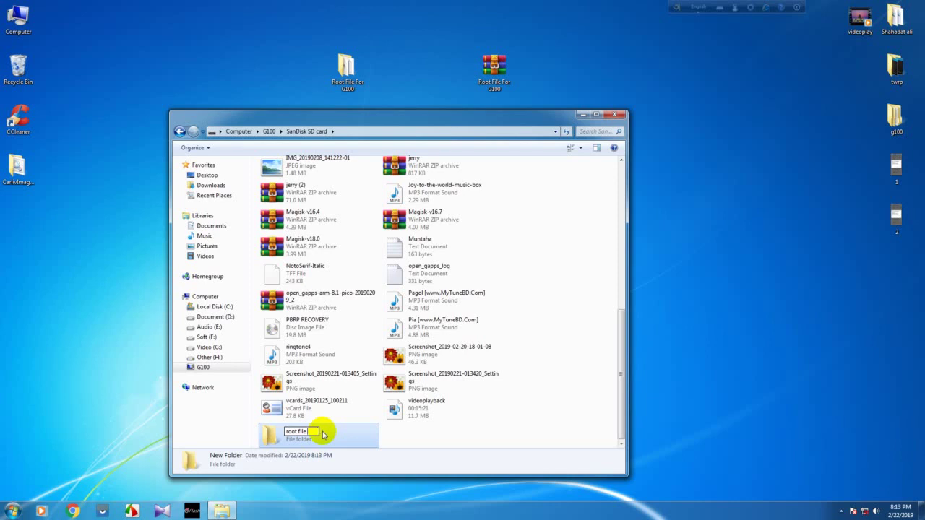
pyautogui.write('oot file 2')
pyautogui.press('Return')
# Paste the two copied archives into the "root file 2" folder on the SD card, and close the window
pyautogui.click(340, 435)
pyautogui.doubleClick(339, 435)
pyautogui.rightClick(374, 209)
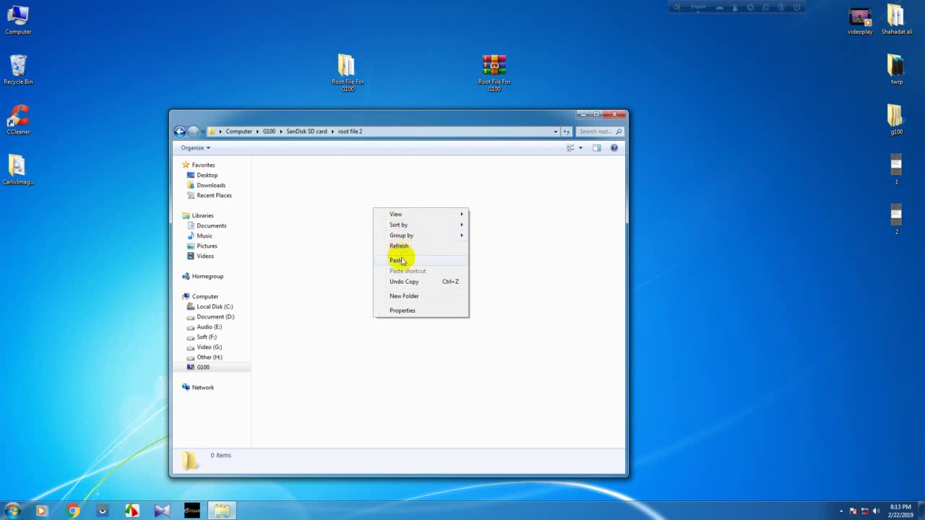
pyautogui.click(401, 260)
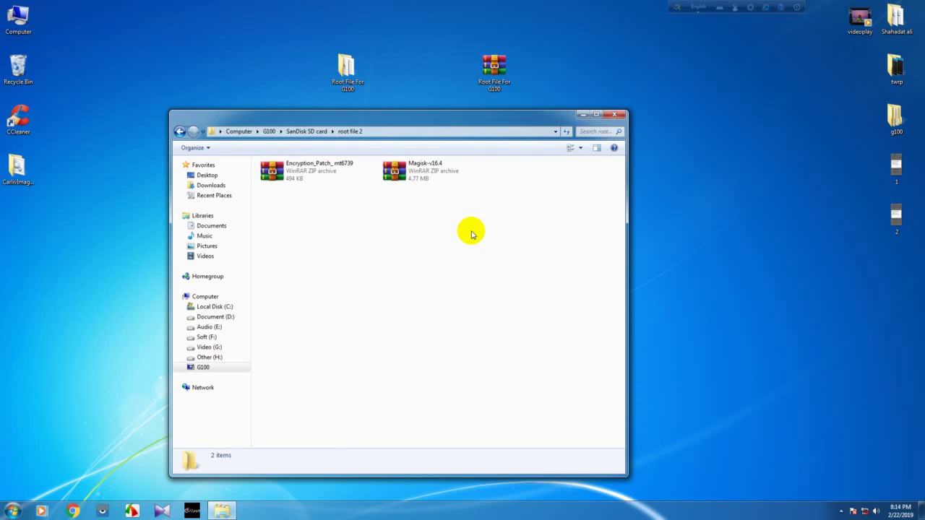
pyautogui.hotkey('alt', 'F4')
# Open C:\Program Files (x86)\Minimal ADB and Fastboot, and move its window clear of the Root File For G100 desktop folder
pyautogui.doubleClick(27, 31)
pyautogui.doubleClick(314, 192)
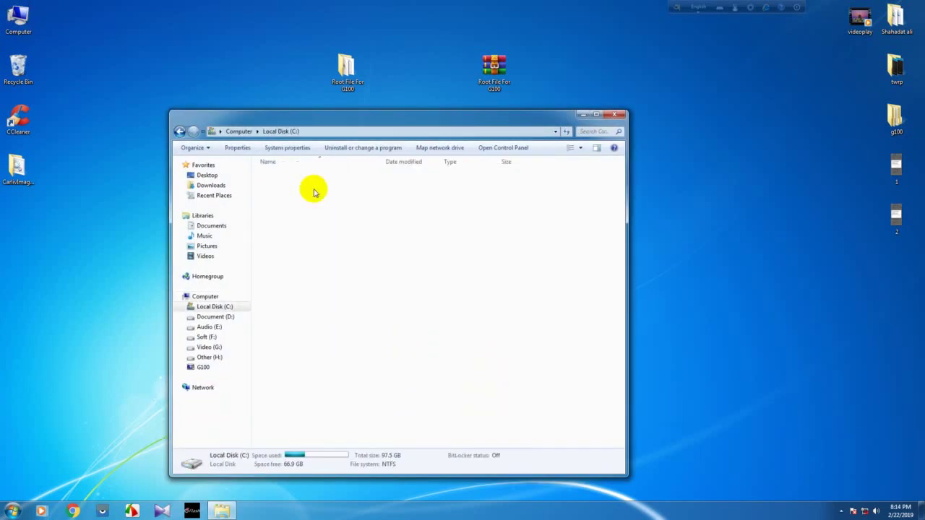
pyautogui.doubleClick(299, 207)
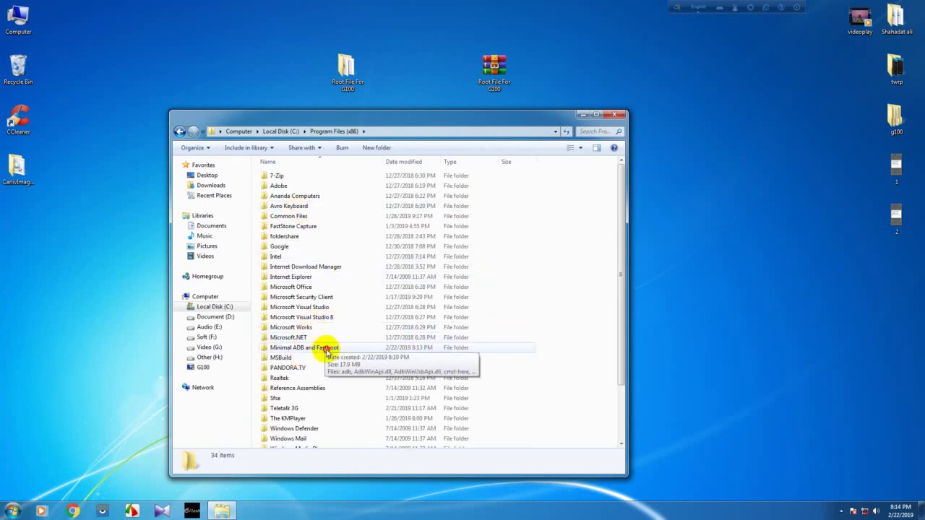
pyautogui.doubleClick(327, 350)
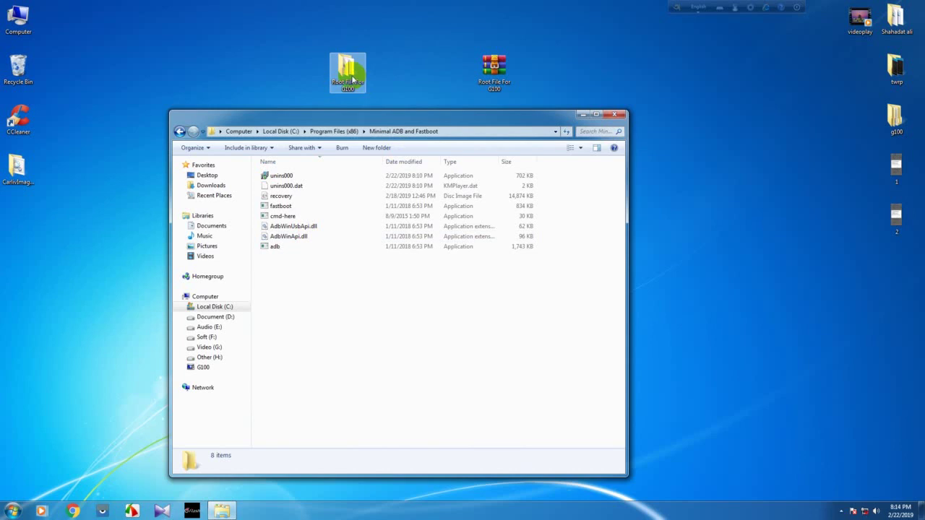
pyautogui.moveTo(382, 120); pyautogui.dragTo(270, 103)
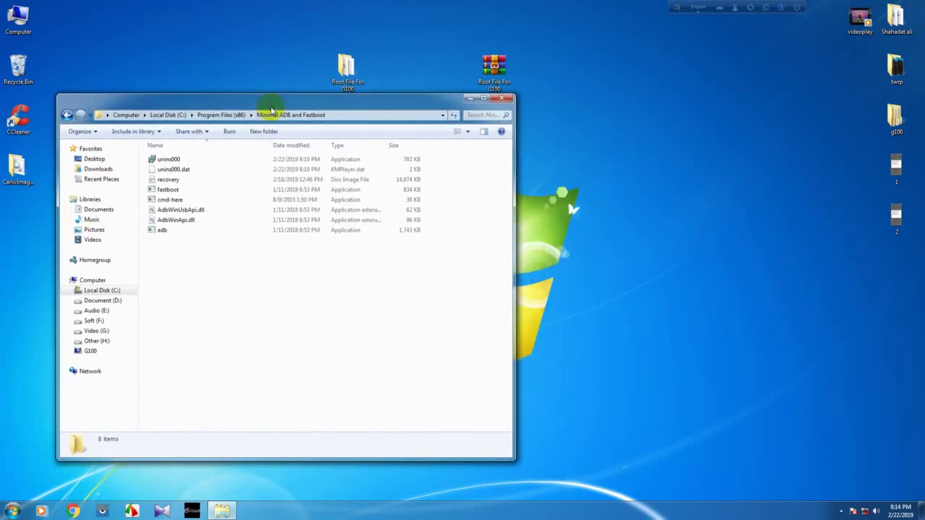
# Open the adb command text file from Root File For G100 in Notepad, and arrange it beside the Minimal ADB and Fastboot folder
pyautogui.doubleClick(348, 72)
pyautogui.moveTo(179, 114); pyautogui.dragTo(487, 78)
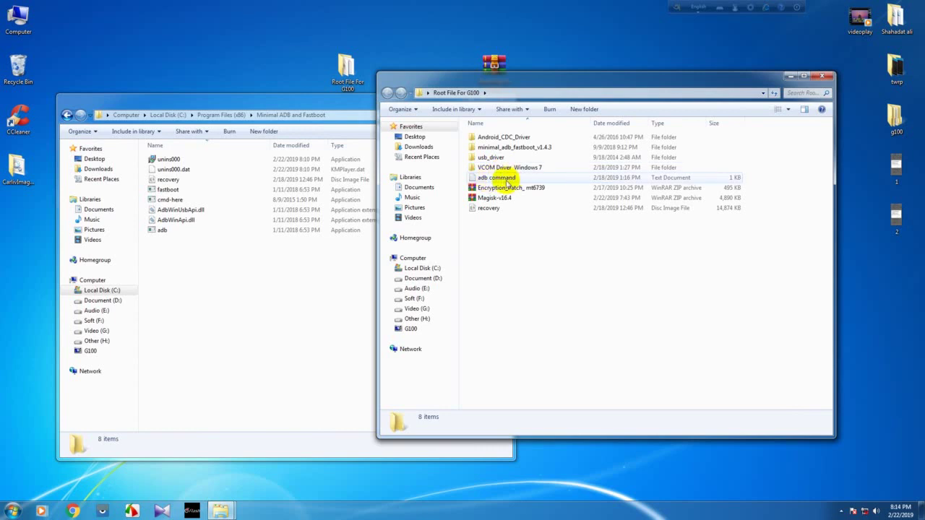
pyautogui.rightClick(507, 182)
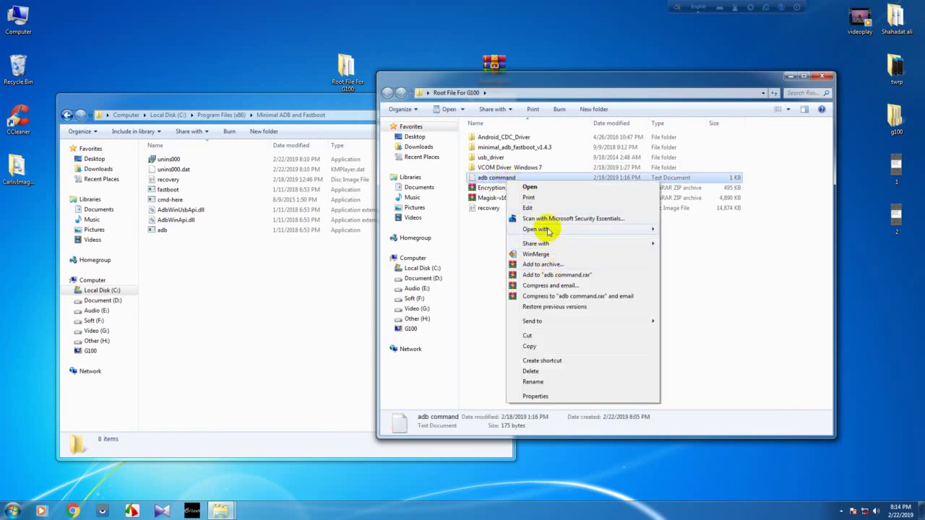
pyautogui.moveTo(567, 230)
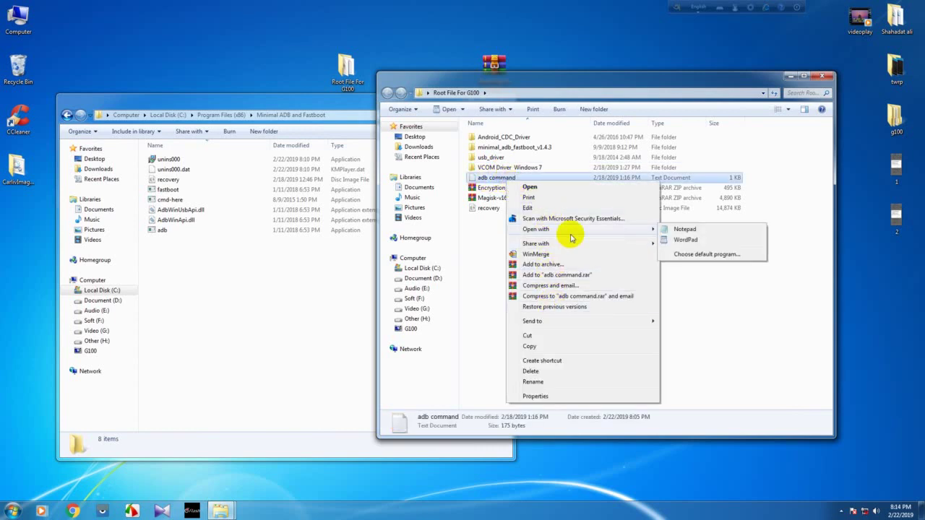
pyautogui.click(685, 229)
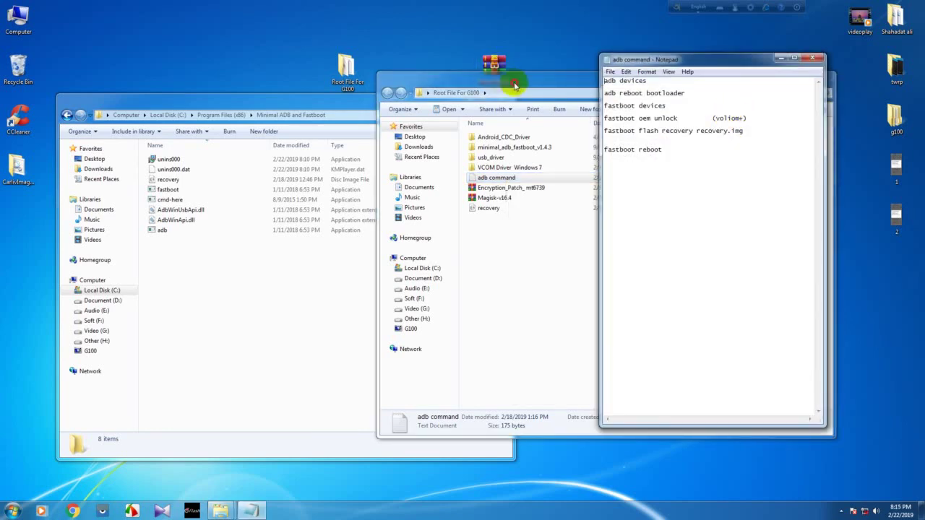
pyautogui.click(804, 72)
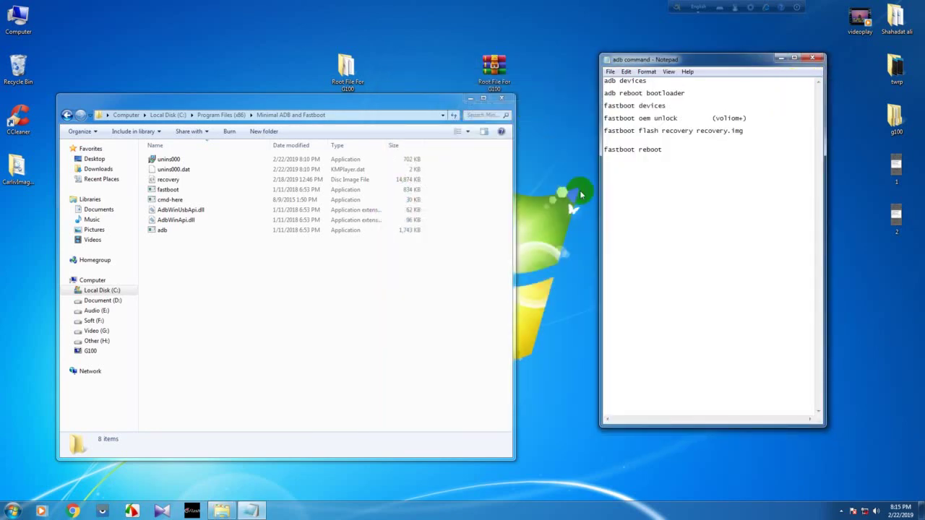
pyautogui.moveTo(381, 101); pyautogui.dragTo(368, 58)
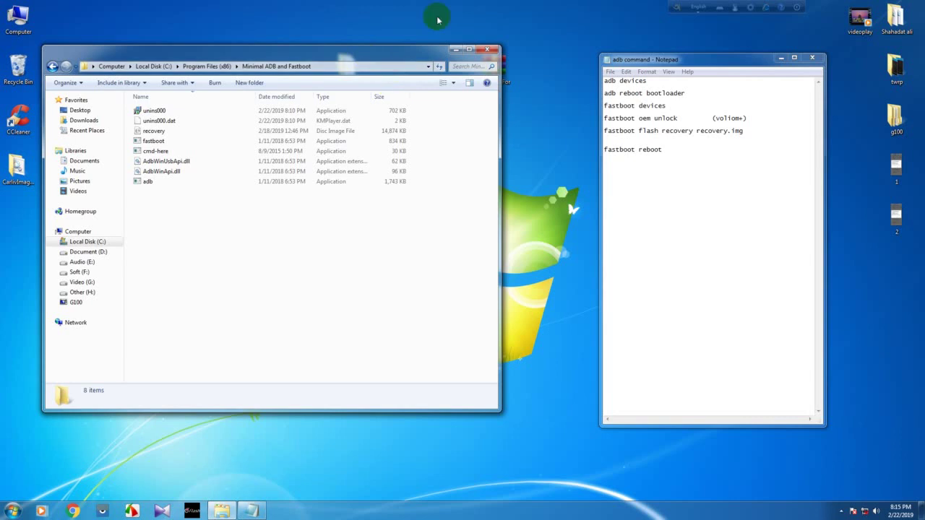
pyautogui.moveTo(646, 60); pyautogui.dragTo(673, 61)
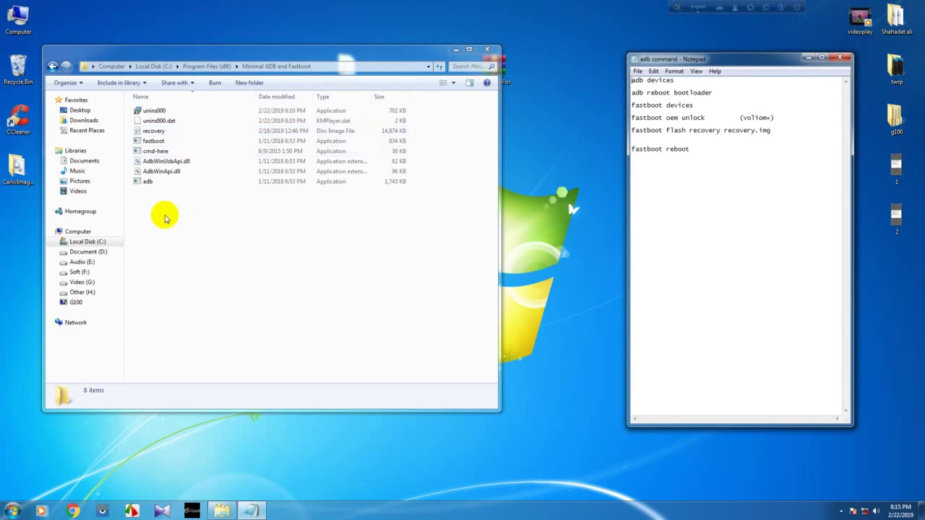
# Open a command window in the Minimal ADB and Fastboot folder, and reposition it on the desktop
pyautogui.click(216, 231)
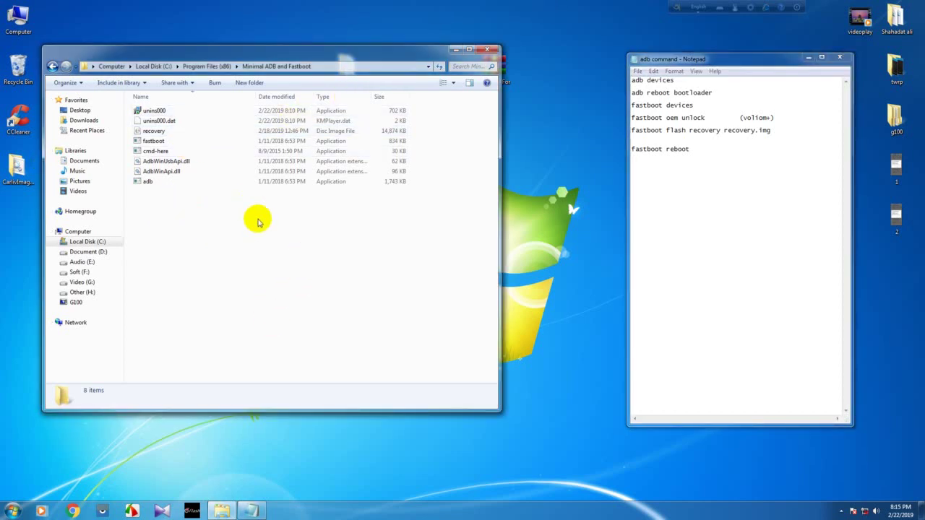
pyautogui.rightClick(208, 224)
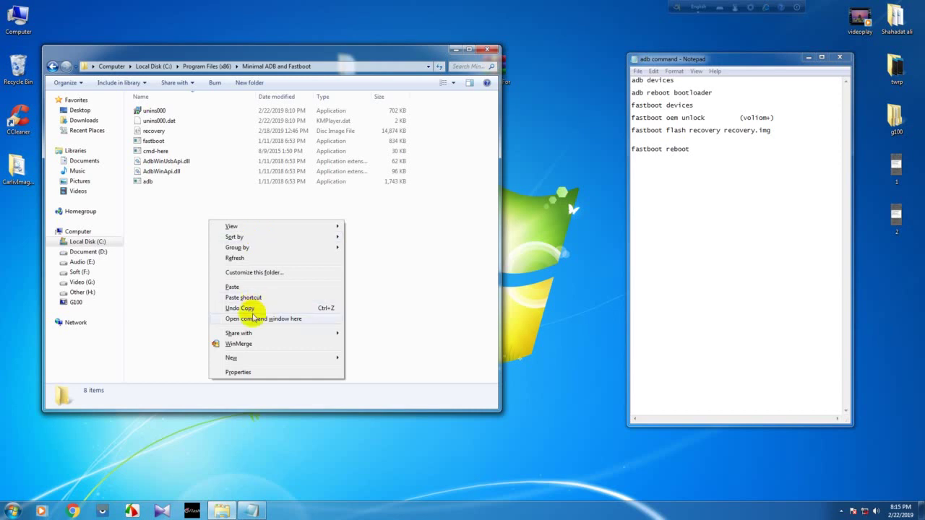
pyautogui.click(293, 319)
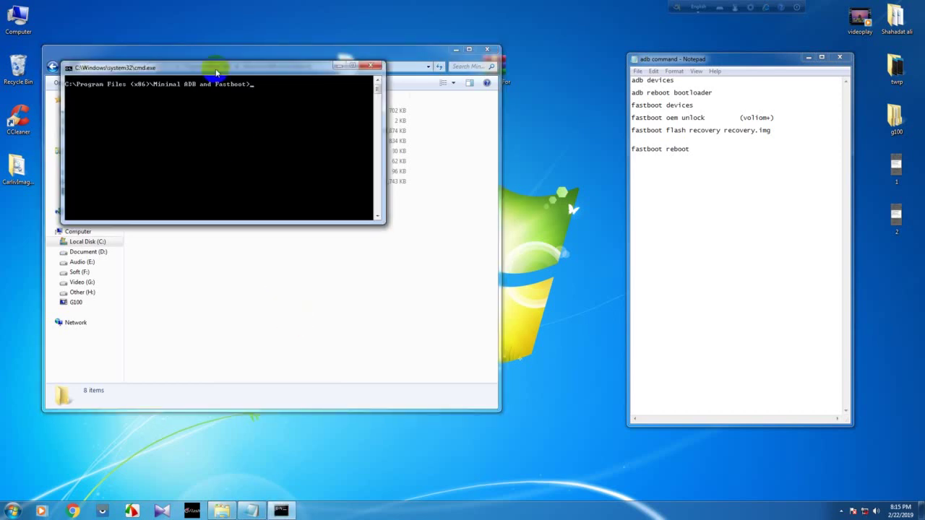
pyautogui.moveTo(216, 69); pyautogui.dragTo(347, 167)
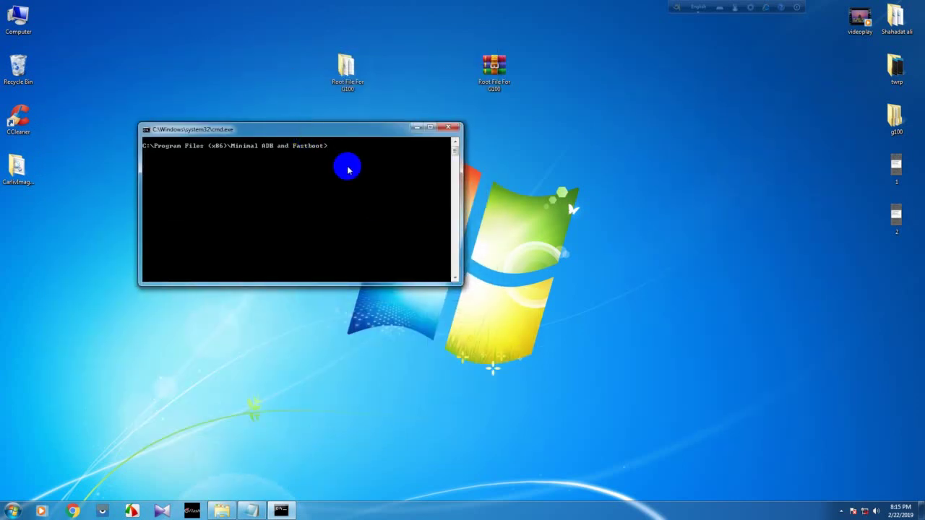
# Arrange the command window, the Minimal ADB and Fastboot folder and the adb command notes so all are visible
pyautogui.moveTo(323, 131); pyautogui.dragTo(313, 148)
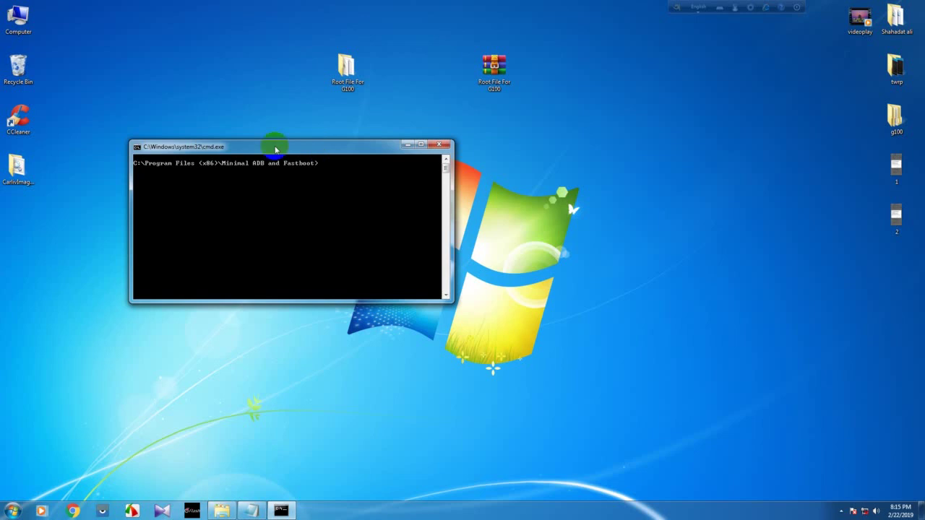
pyautogui.click(225, 509)
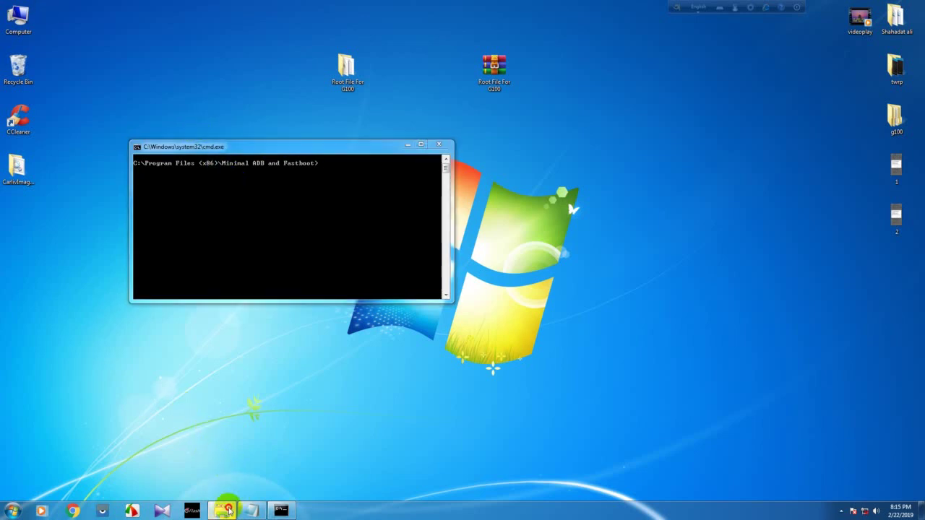
pyautogui.moveTo(295, 61); pyautogui.dragTo(605, 72)
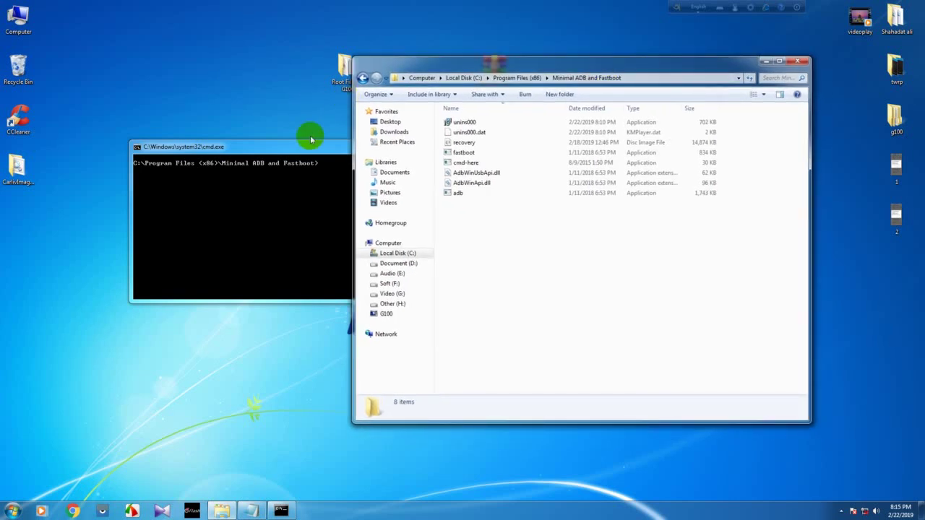
pyautogui.click(311, 138)
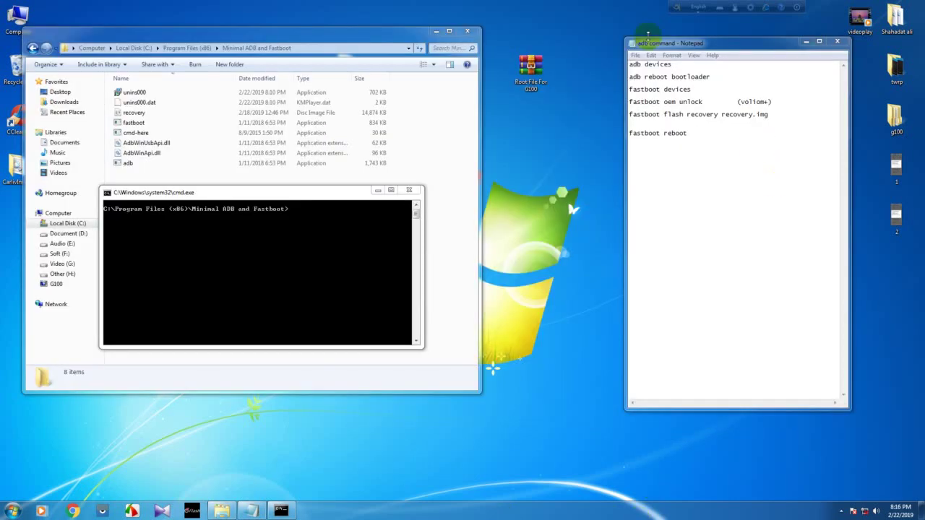
# Run the notes' "adb devices" command in the command window, and view the Allow USB debugging pictures before closing the photo viewer
pyautogui.moveTo(680, 67); pyautogui.dragTo(651, 63)
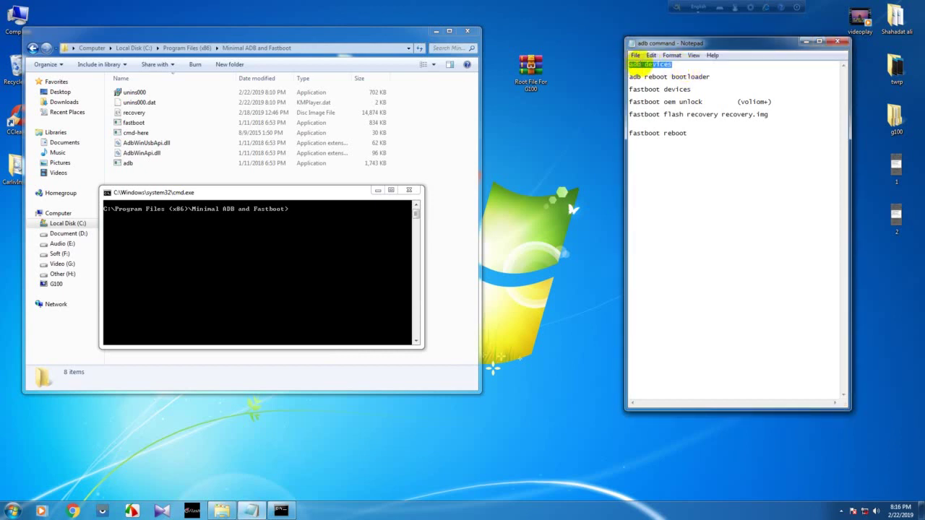
pyautogui.rightClick(643, 65)
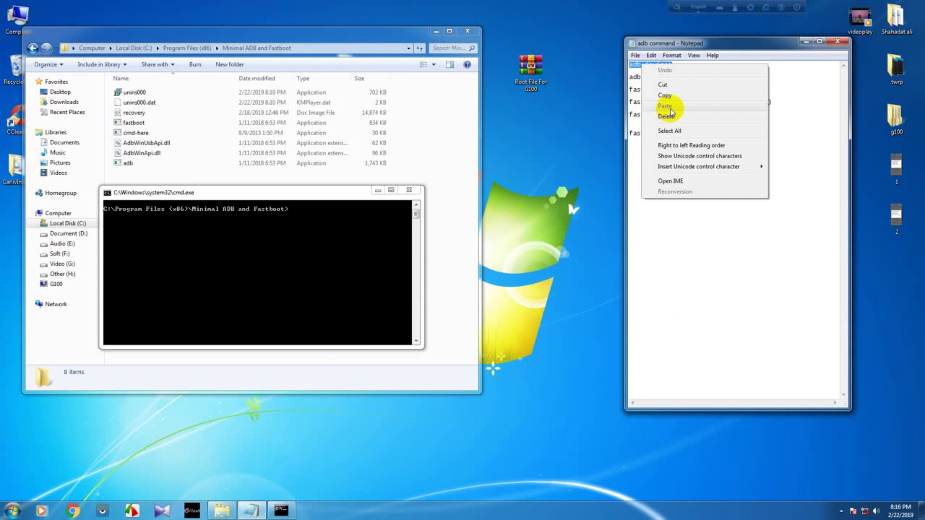
pyautogui.click(664, 95)
pyautogui.rightClick(331, 224)
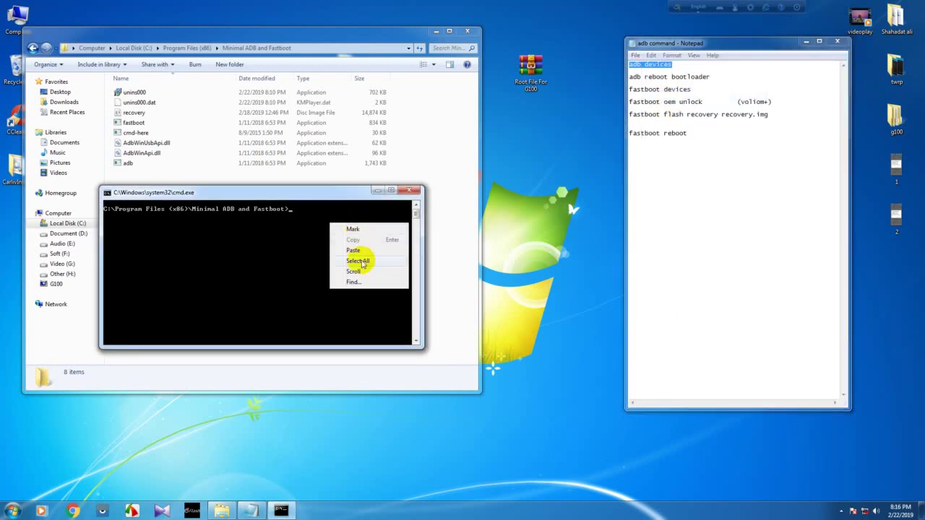
pyautogui.click(354, 251)
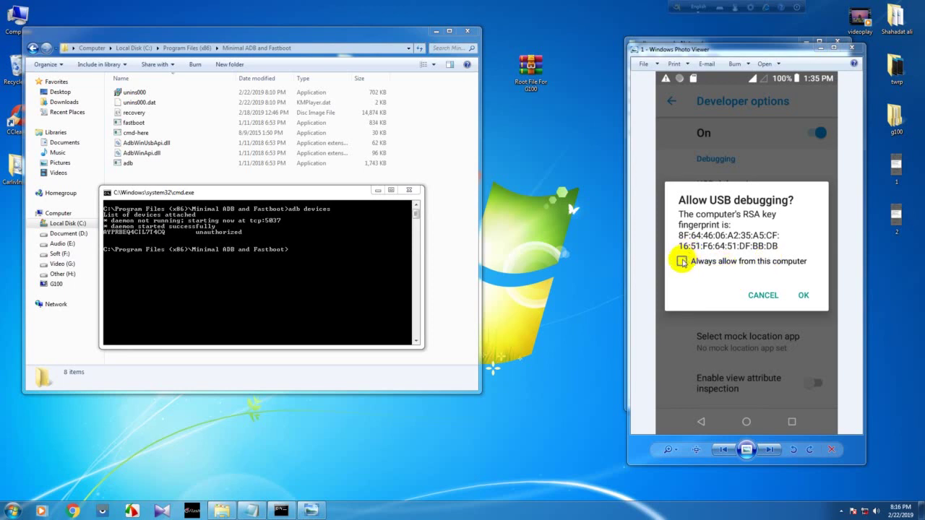
pyautogui.click(772, 450)
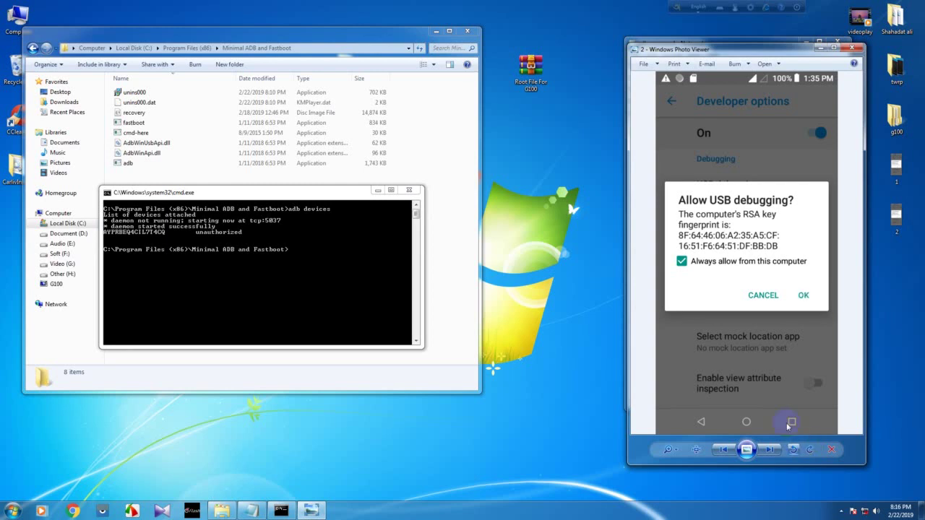
pyautogui.click(852, 47)
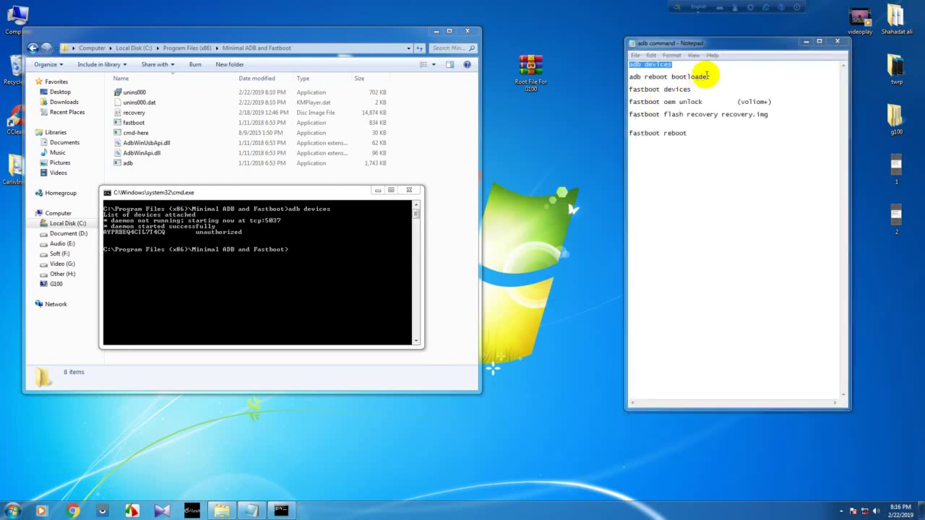
# Try to run "adb reboot bootloader" in the command window, copying the line from the adb command notes
pyautogui.moveTo(711, 76); pyautogui.dragTo(628, 76)
pyautogui.rightClick(665, 76)
pyautogui.click(686, 108)
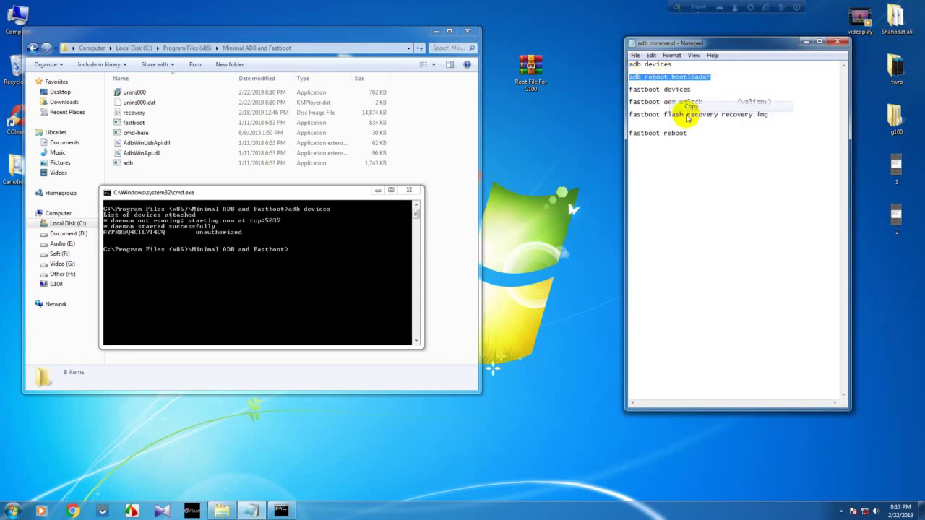
pyautogui.click(310, 246)
pyautogui.rightClick(300, 238)
pyautogui.click(324, 265)
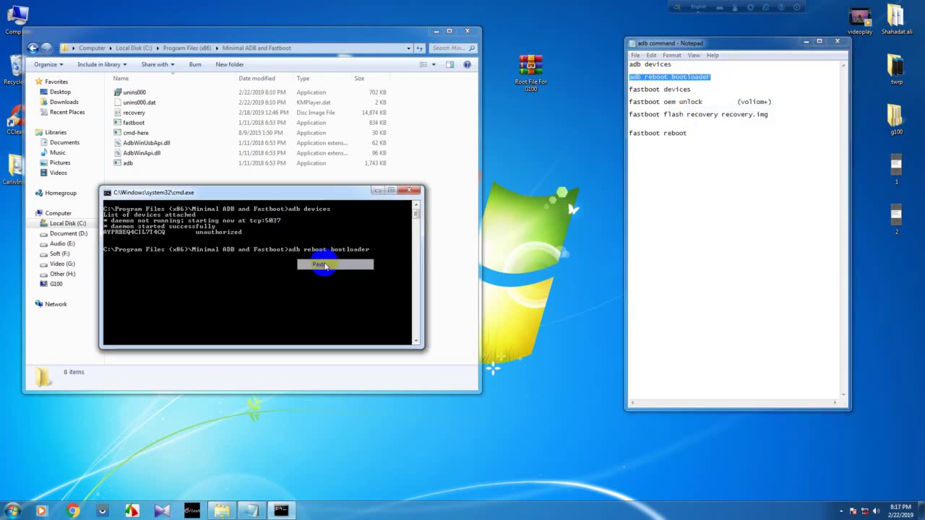
pyautogui.press('Return')
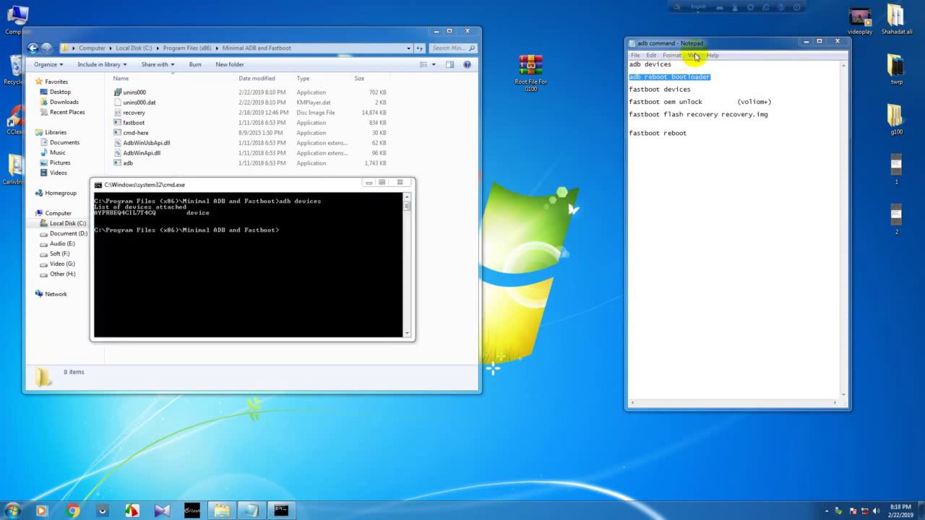
# Copy "adb reboot bootloader" from the notes again and execute it in the fresh command window
pyautogui.rightClick(682, 77)
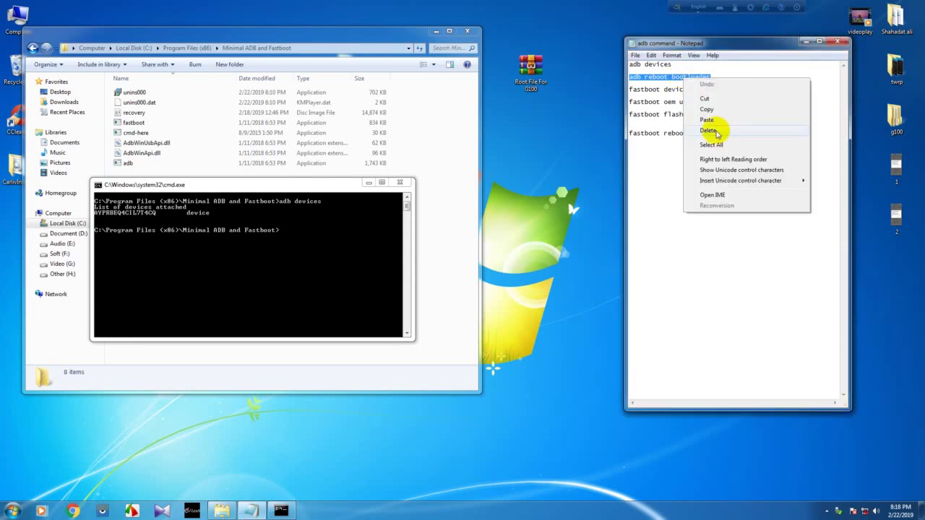
pyautogui.click(708, 109)
pyautogui.click(291, 254)
pyautogui.rightClick(296, 253)
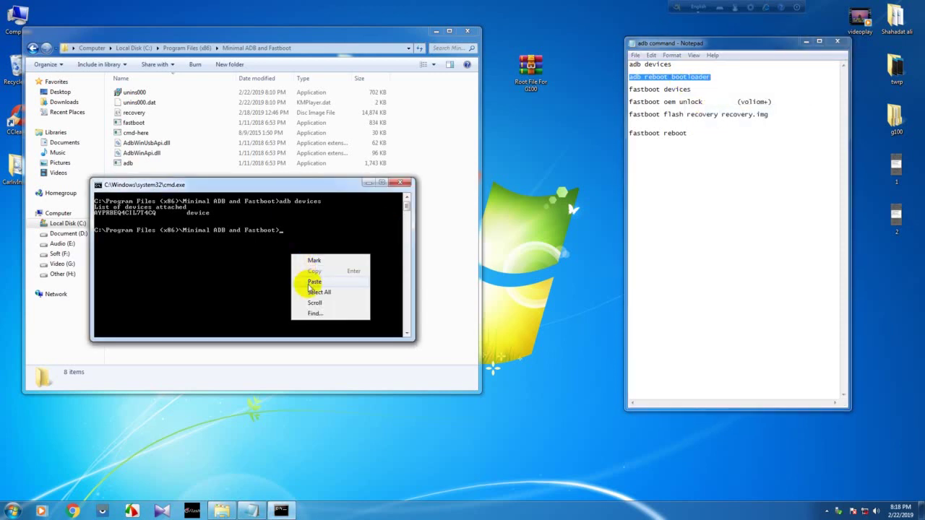
pyautogui.click(307, 280)
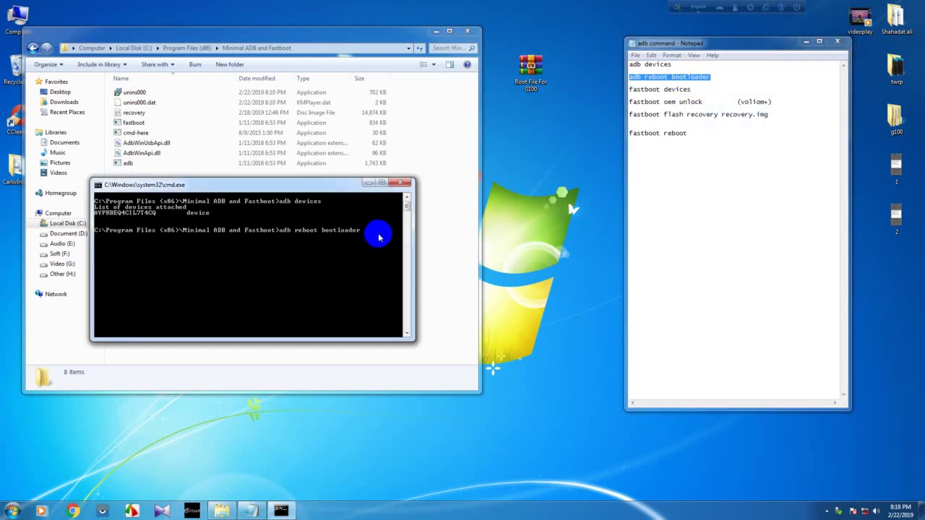
pyautogui.press('Return')
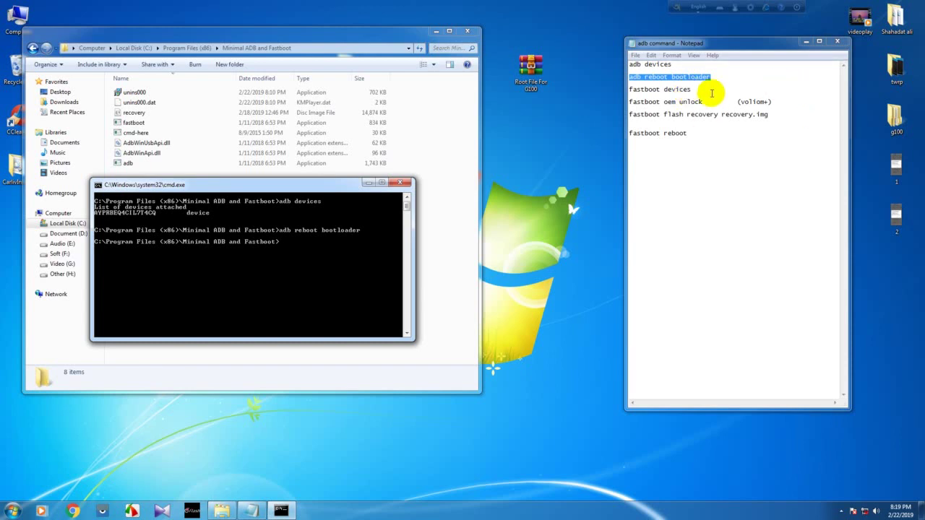
# Check the phone's fastboot connection by running the notes' "fastboot devices" command in the command window
pyautogui.moveTo(692, 90); pyautogui.dragTo(629, 90)
pyautogui.rightClick(659, 89)
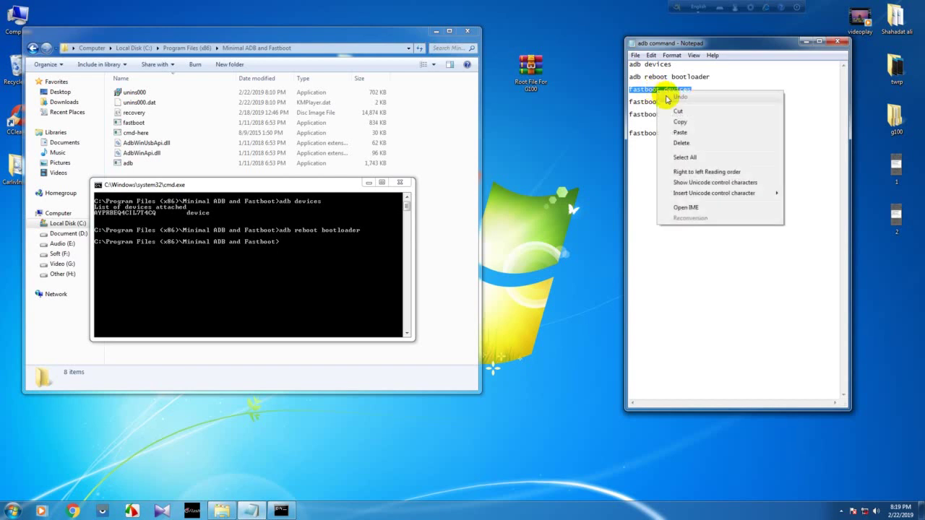
pyautogui.click(682, 119)
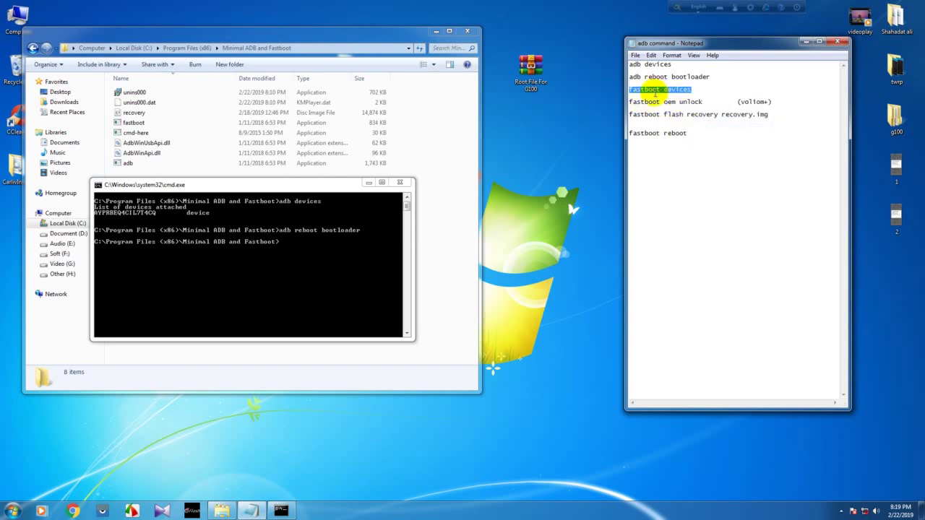
pyautogui.rightClick(299, 246)
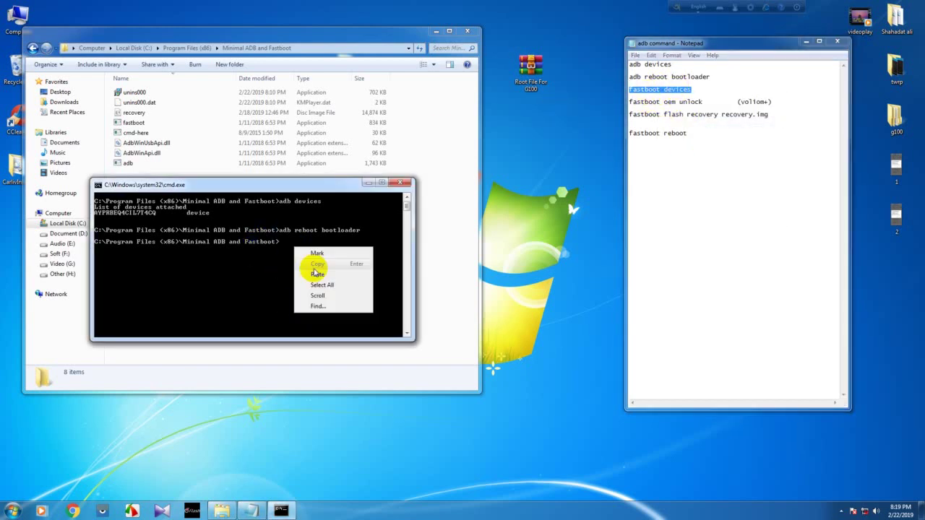
pyautogui.click(316, 276)
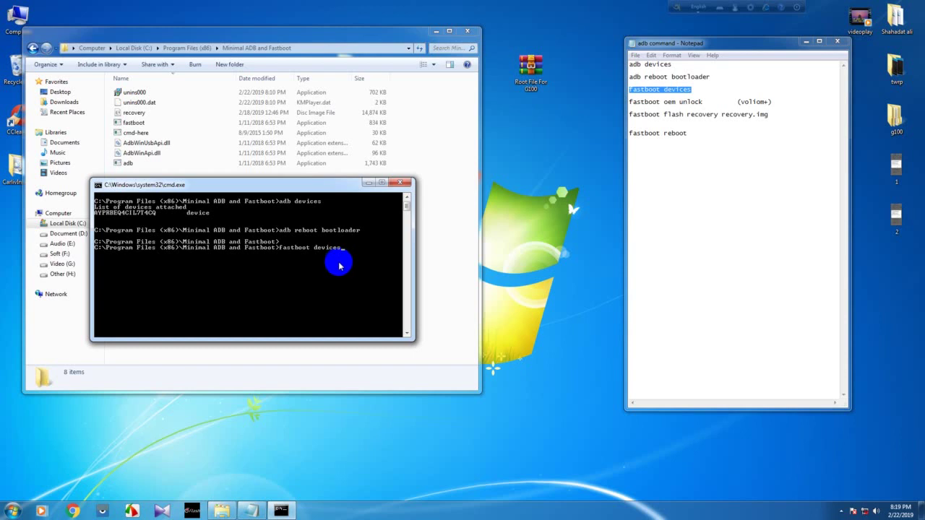
pyautogui.press('Return')
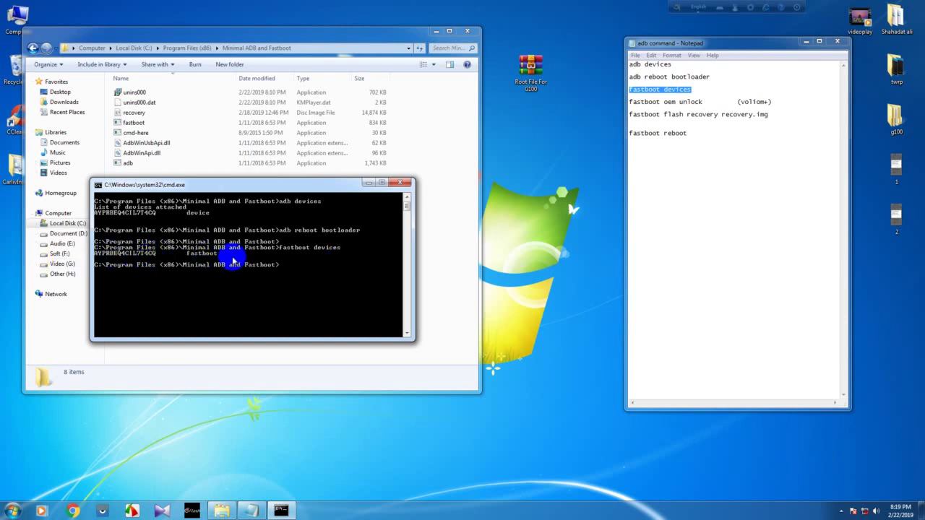
# Unlock the phone's bootloader by copying "fastboot oem unlock" from the notes, without the volume remark, and running it
pyautogui.click(699, 102)
pyautogui.hotkey('shift', 'End')
pyautogui.keyDown('shift'); pyautogui.click(627, 102); pyautogui.keyUp('shift')
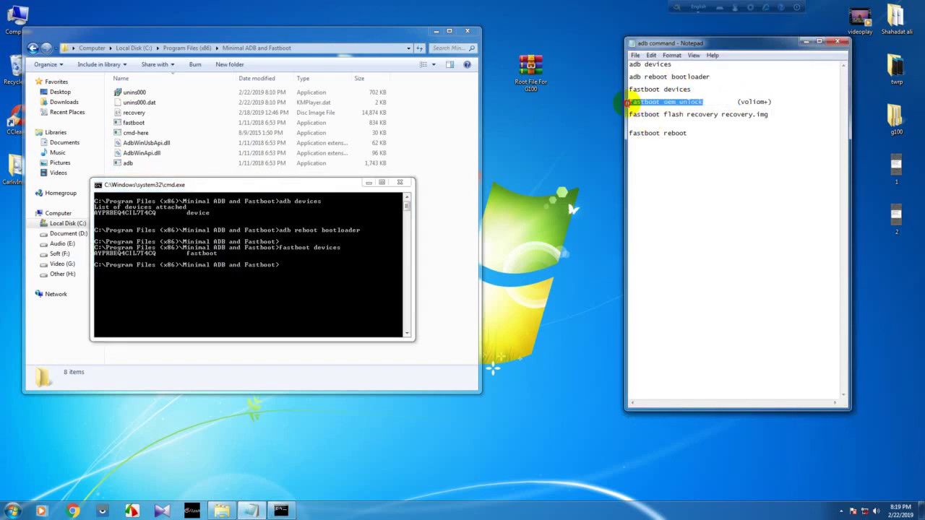
pyautogui.rightClick(658, 105)
pyautogui.click(681, 132)
pyautogui.click(280, 274)
pyautogui.rightClick(312, 267)
pyautogui.click(330, 290)
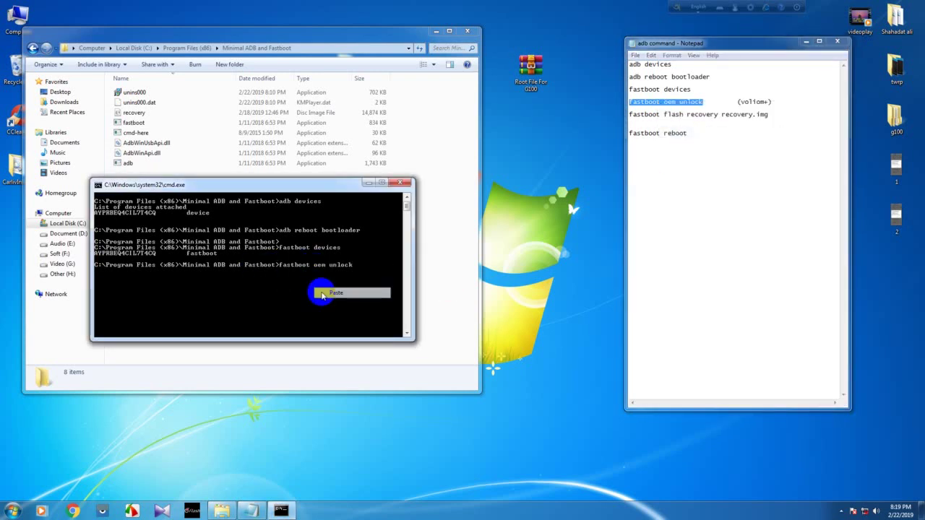
pyautogui.press('Return')
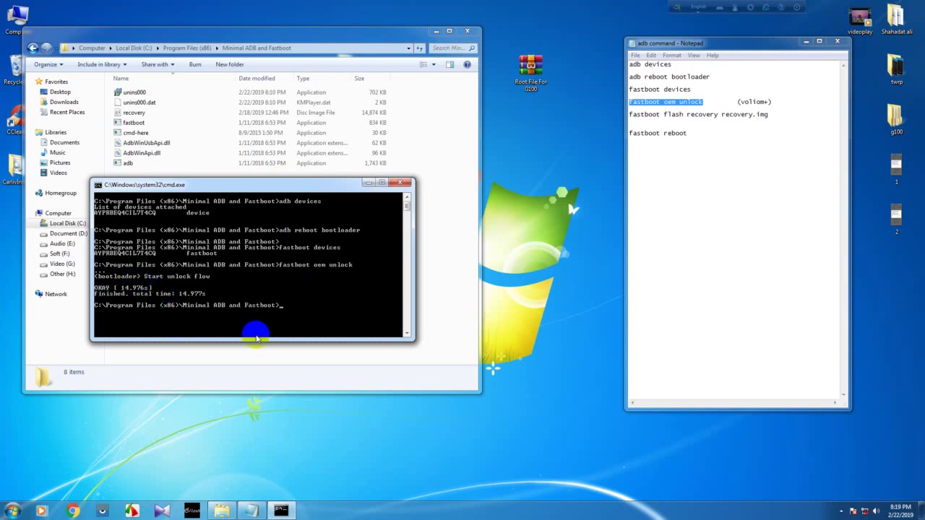
# Make the command window taller, and flash the recovery image with the notes' "fastboot flash recovery recovery.img" command
pyautogui.moveTo(410, 339); pyautogui.dragTo(412, 416)
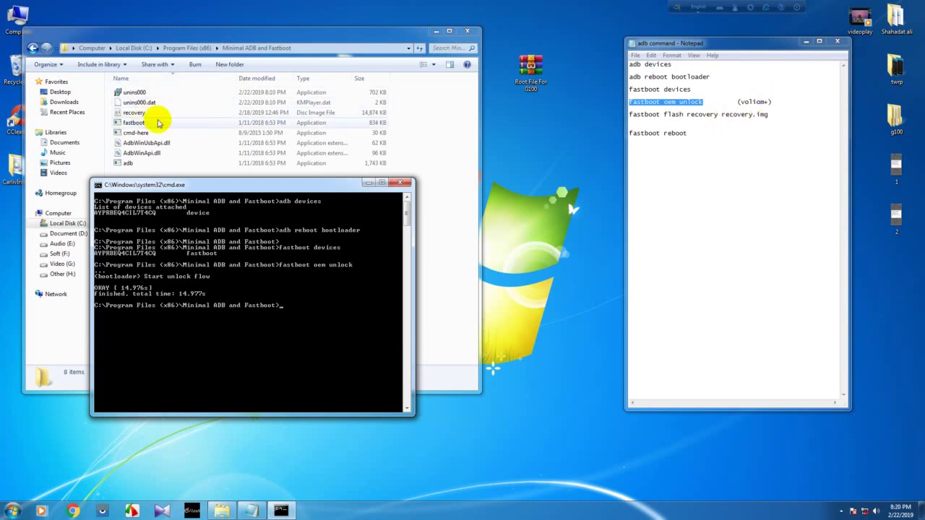
pyautogui.moveTo(768, 116); pyautogui.dragTo(626, 114)
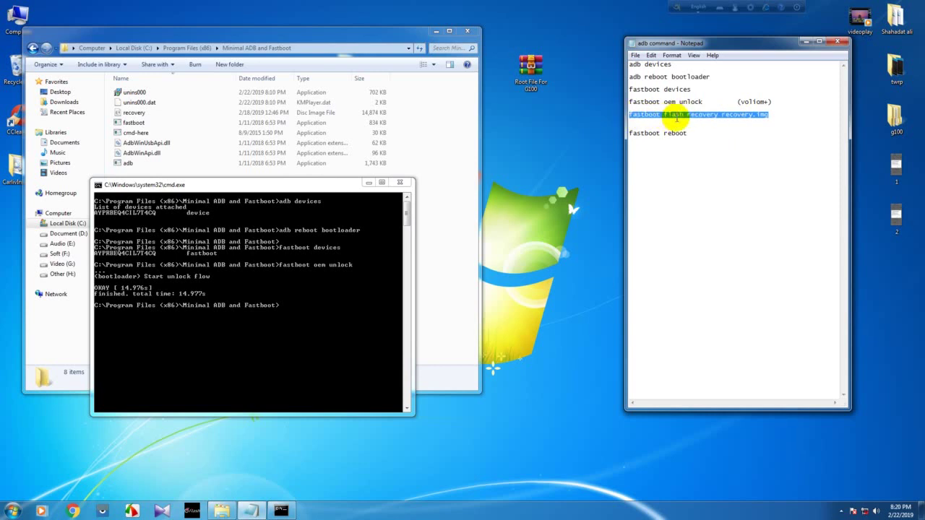
pyautogui.rightClick(738, 119)
pyautogui.click(749, 147)
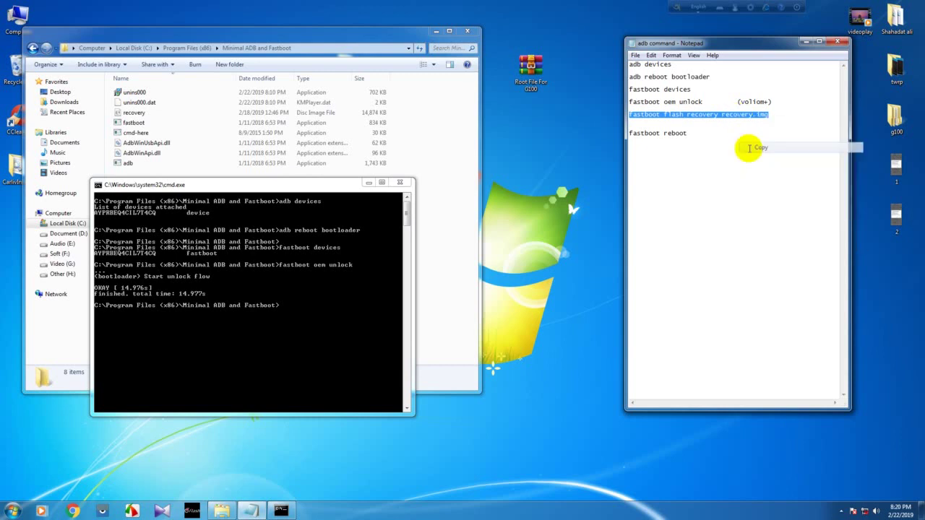
pyautogui.rightClick(240, 297)
pyautogui.click(264, 323)
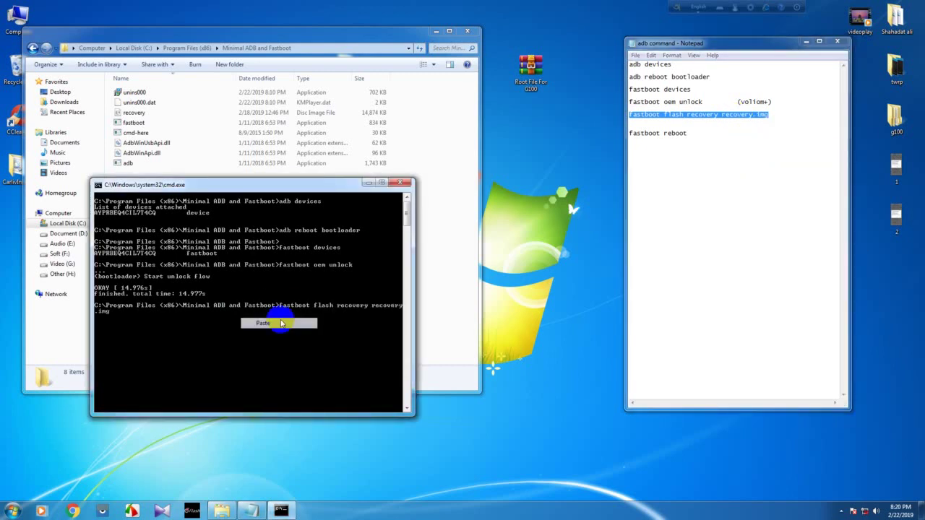
pyautogui.press('Return')
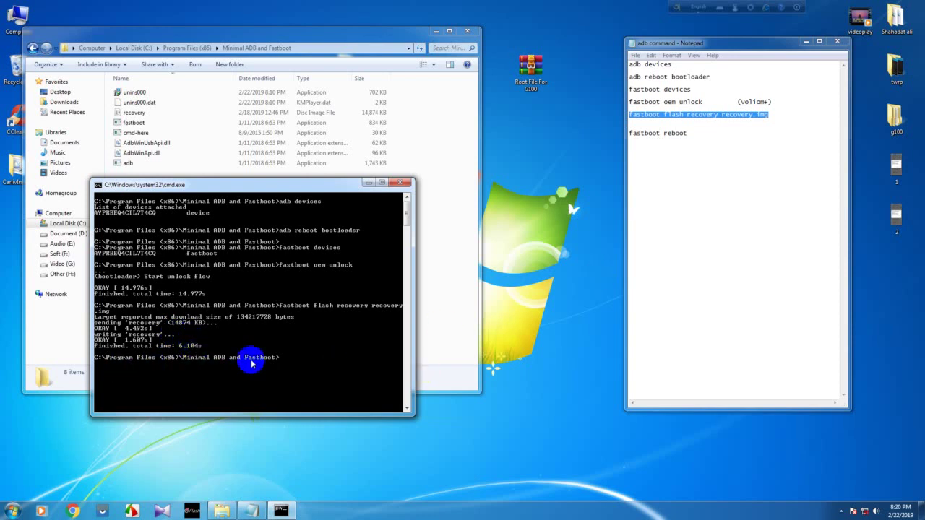
# Restart the phone by copying "fastboot reboot" from the notes and running it in the command window
pyautogui.scroll(-1, 314, 380)
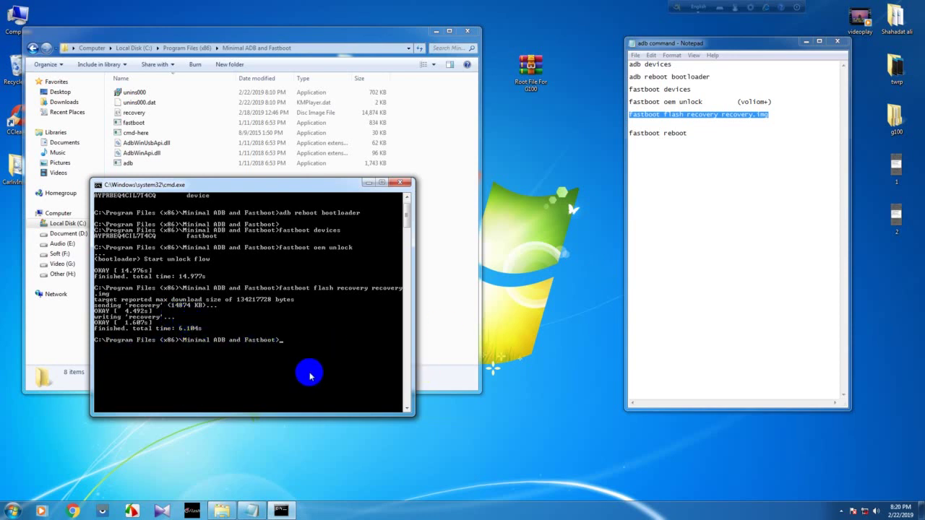
pyautogui.click(688, 133)
pyautogui.moveTo(681, 134); pyautogui.dragTo(630, 135)
pyautogui.rightClick(632, 135)
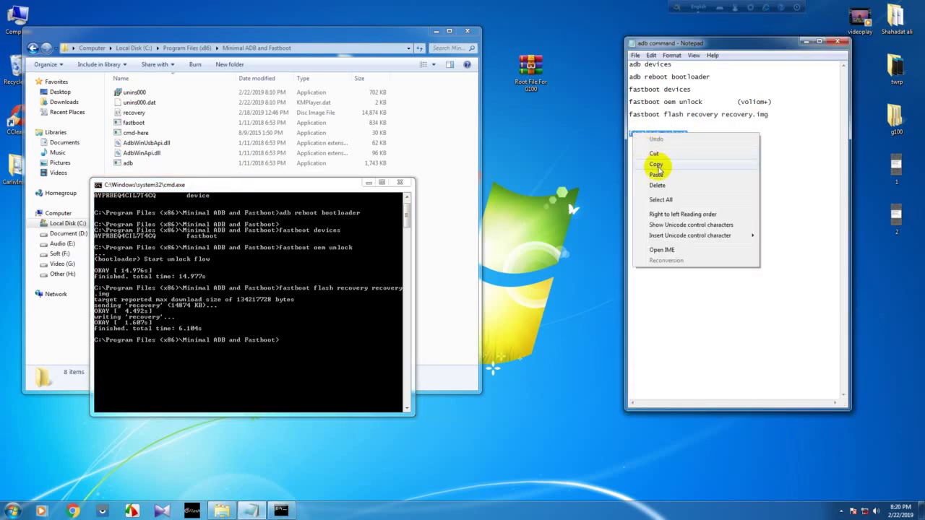
pyautogui.click(656, 167)
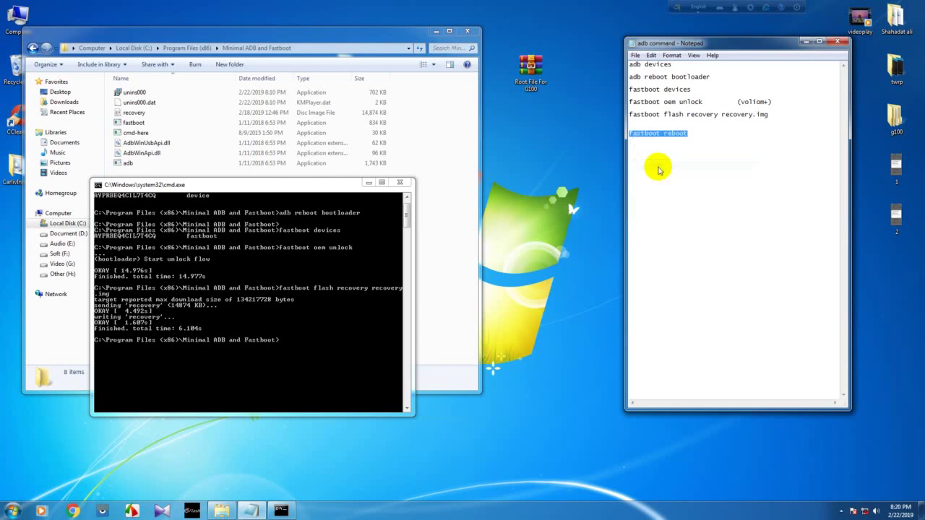
pyautogui.rightClick(307, 334)
pyautogui.click(331, 361)
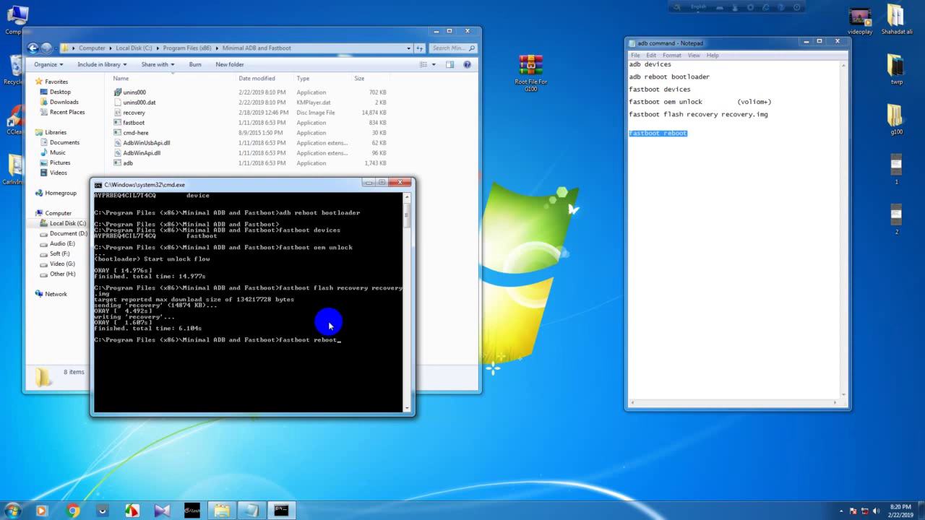
pyautogui.press('Return')
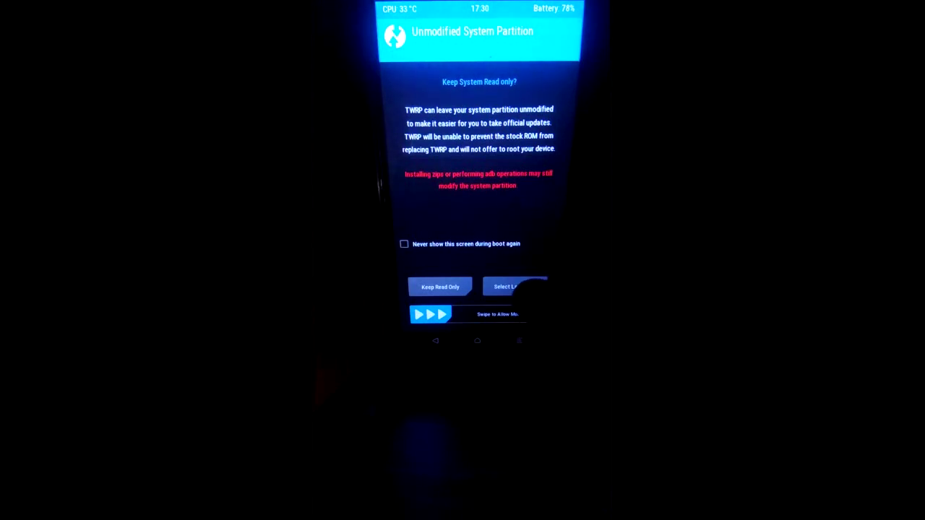
# Set the recovery language to English and allow modifications to the system partition
pyautogui.click(509, 286)
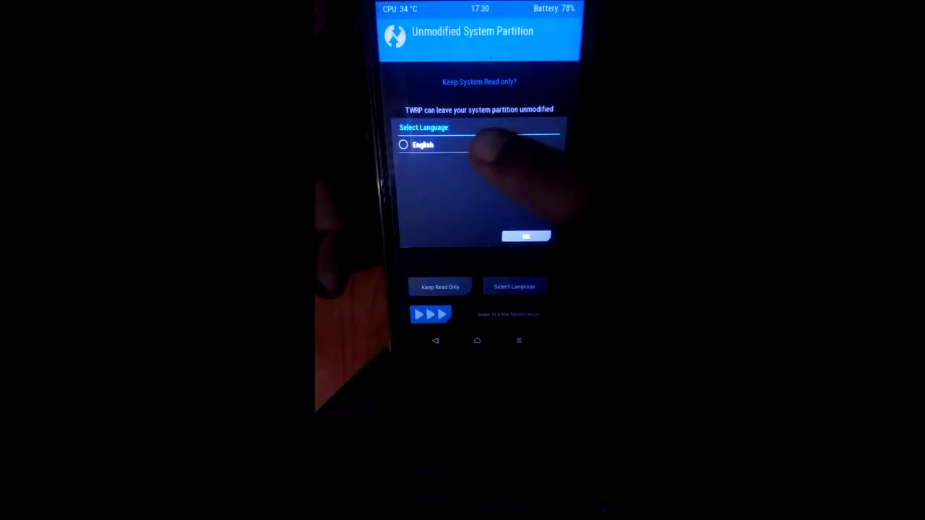
pyautogui.click(477, 145)
pyautogui.click(526, 236)
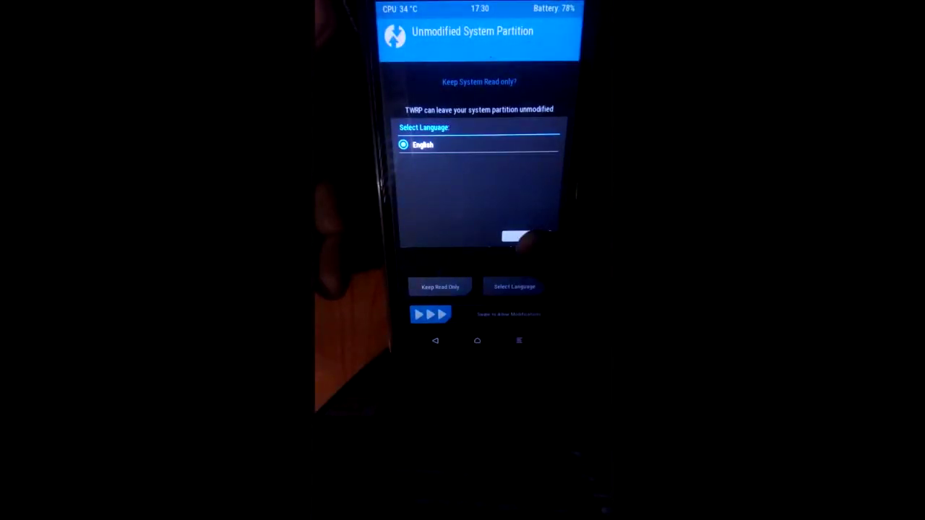
pyautogui.moveTo(430, 314); pyautogui.dragTo(523, 314)
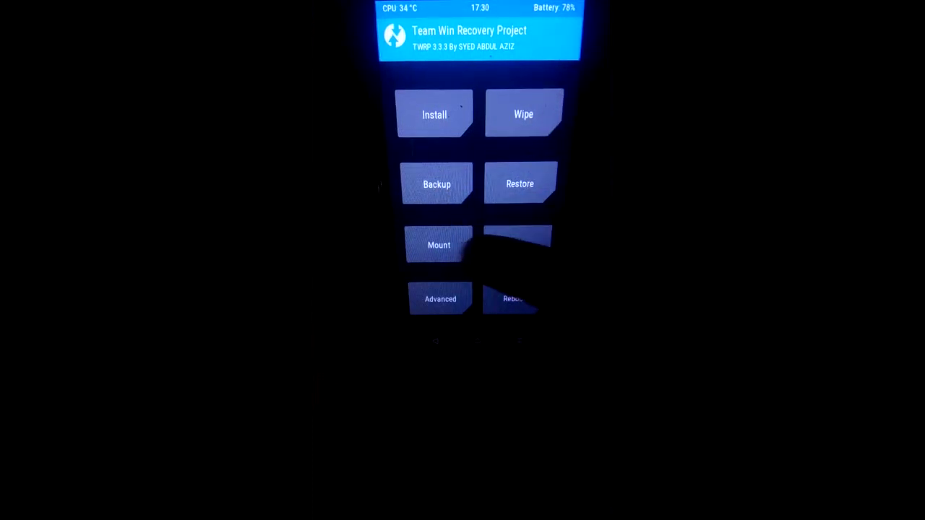
# Format the phone's data from the wipe options, entering "yes" as the confirmation word
pyautogui.click(522, 114)
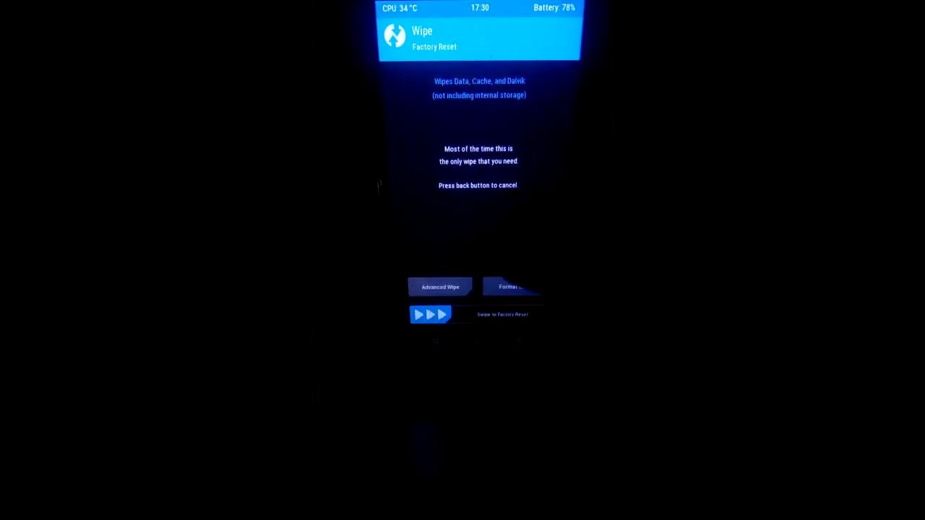
pyautogui.click(515, 287)
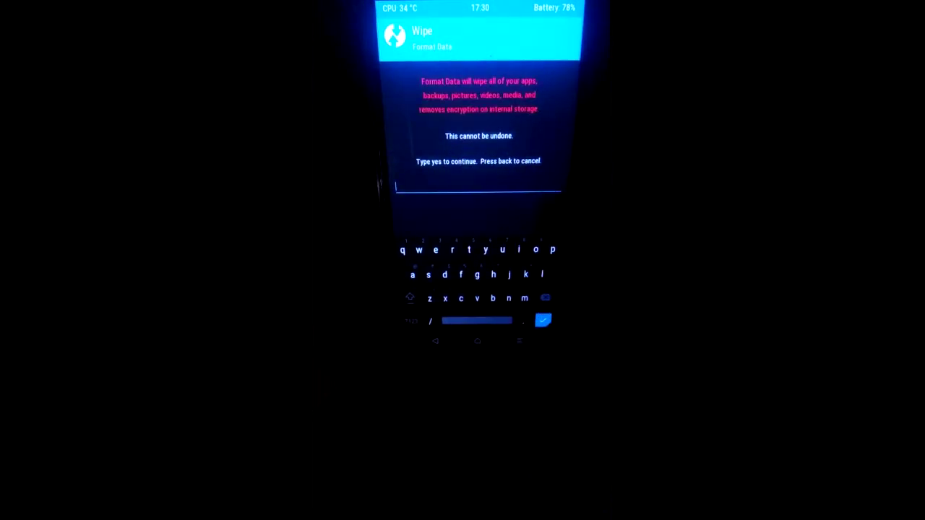
pyautogui.write('ye')
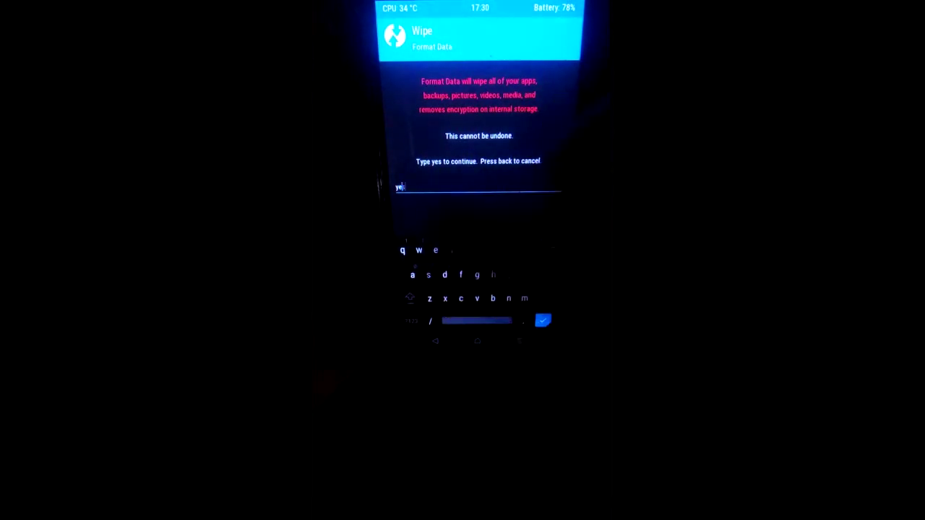